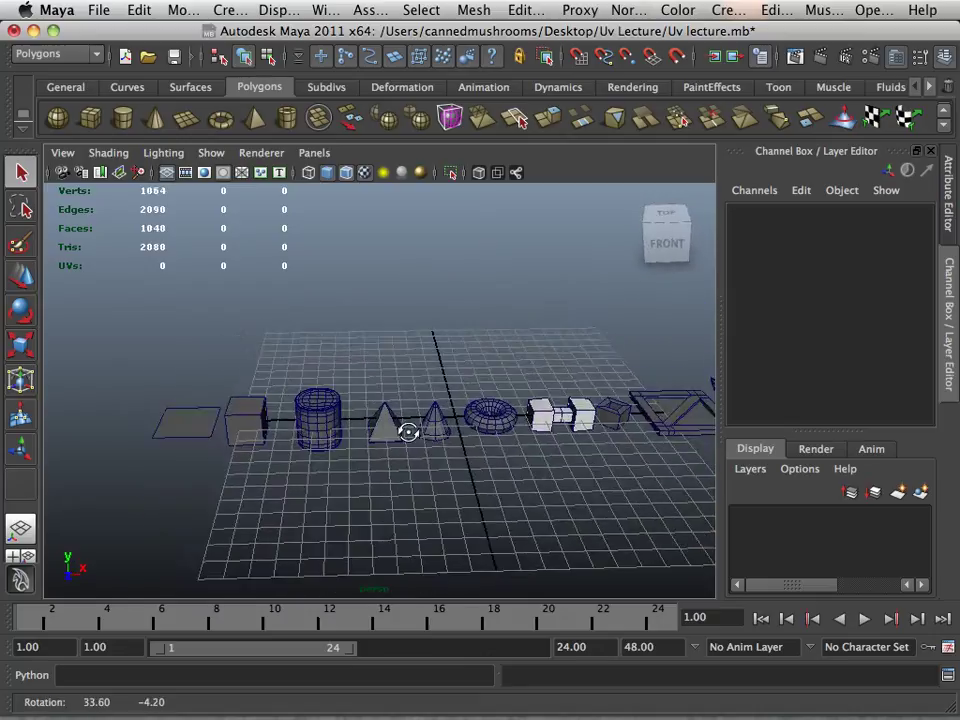
Orbit and zoom the Maya viewport in on the plane, cube and cylinder.
alt+middle_drag(380, 428, 320, 425)
mouse_move(320, 425)
alt+mouse_down()
mouse_move(278, 410)
mouse_move(300, 425)
alt+mouse_up()
alt+right_drag(257, 410, 446, 424)
alt+right_drag(285, 392, 445, 437)
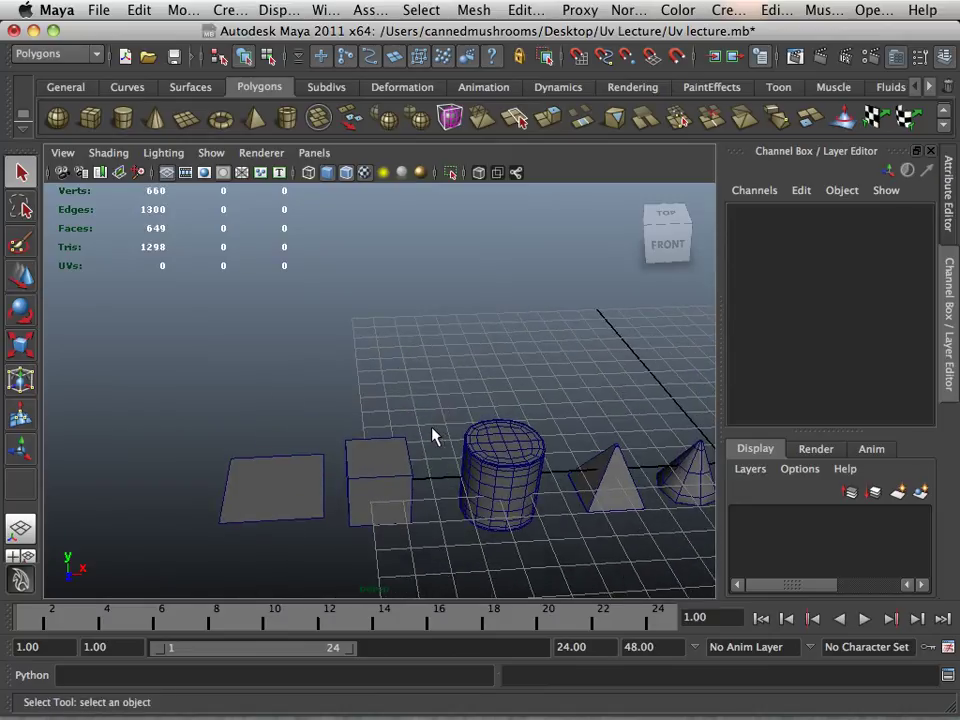
mouse_move(332, 422)
alt+right_down()
mouse_move(377, 392)
mouse_move(381, 400)
alt+right_up()
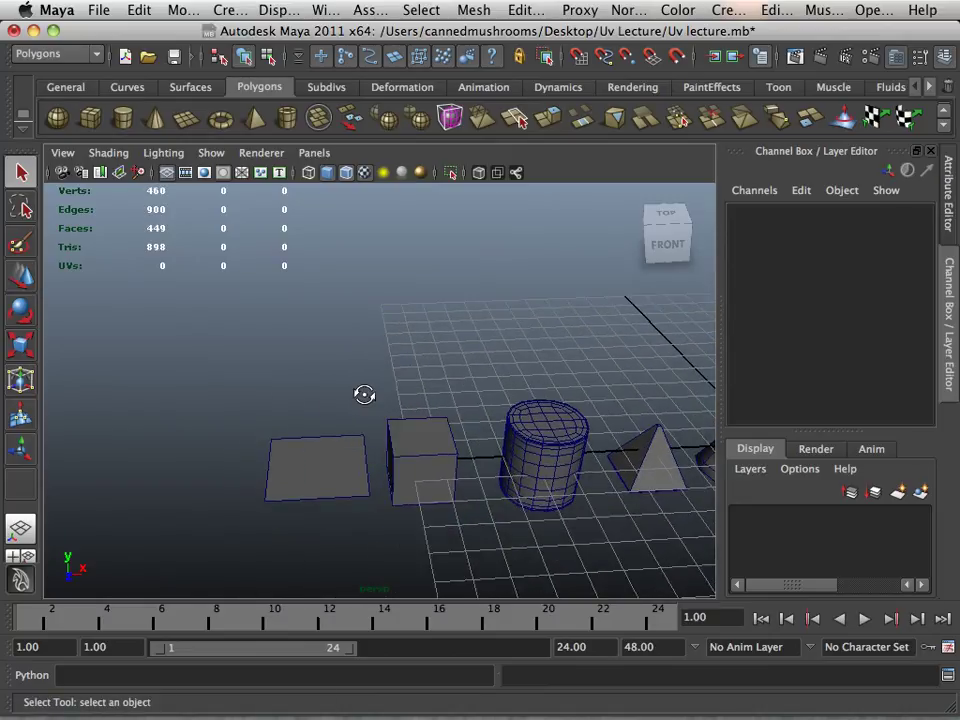
mouse_move(364, 395)
alt+mouse_down()
mouse_move(360, 407)
mouse_move(257, 379)
mouse_move(428, 394)
alt+mouse_up()
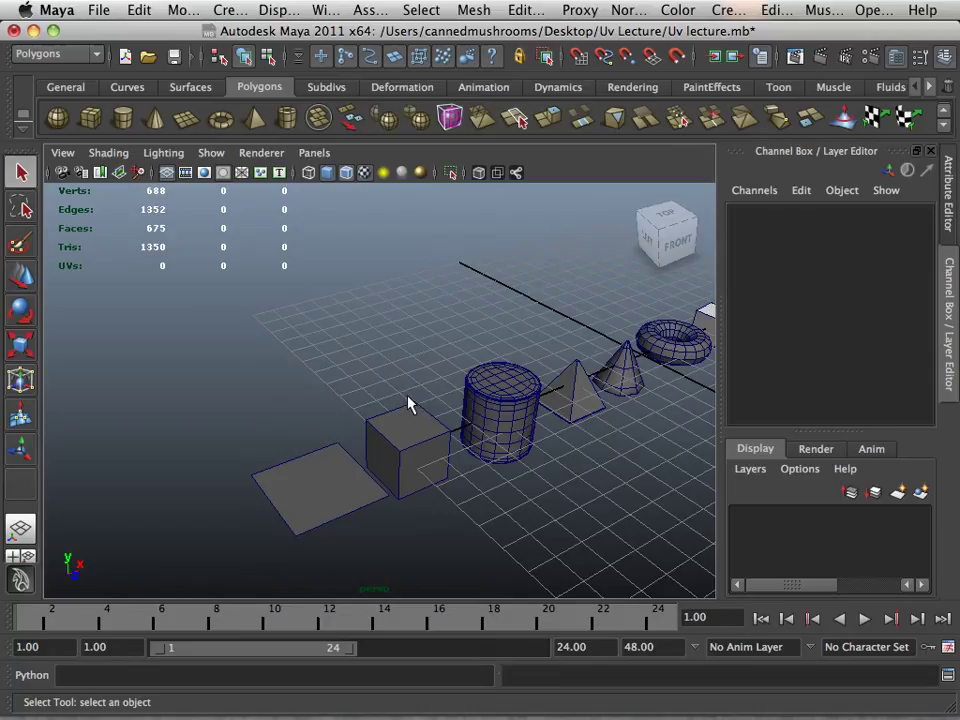
alt+middle_drag(408, 404, 381, 379)
alt+drag(381, 379, 296, 385)
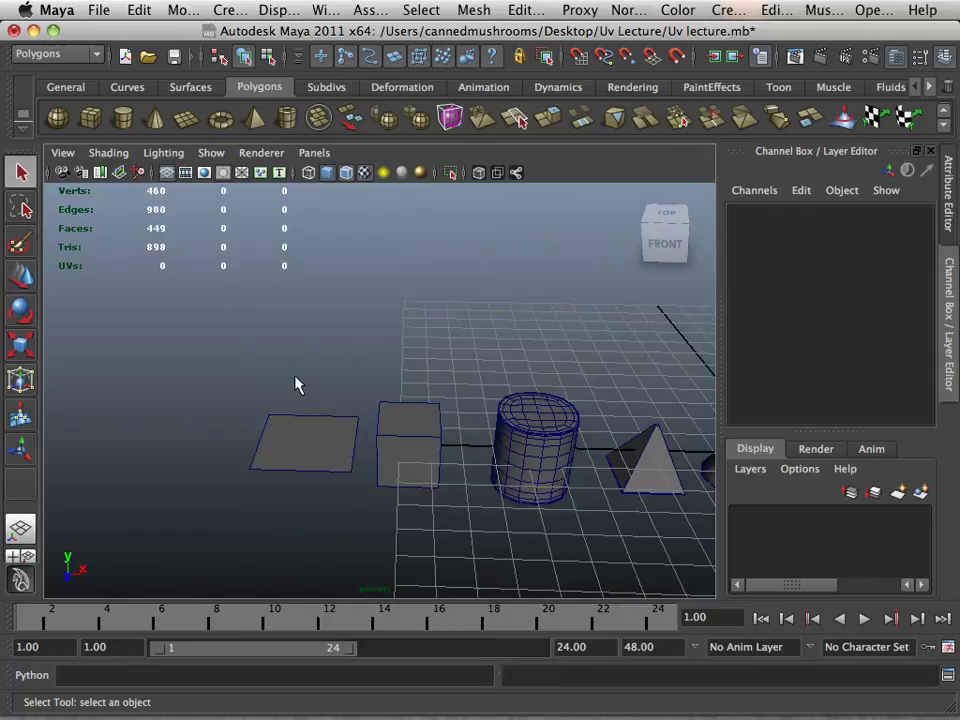
mouse_move(296, 385)
alt+right_down()
mouse_move(360, 396)
mouse_move(439, 429)
mouse_move(536, 414)
alt+right_up()
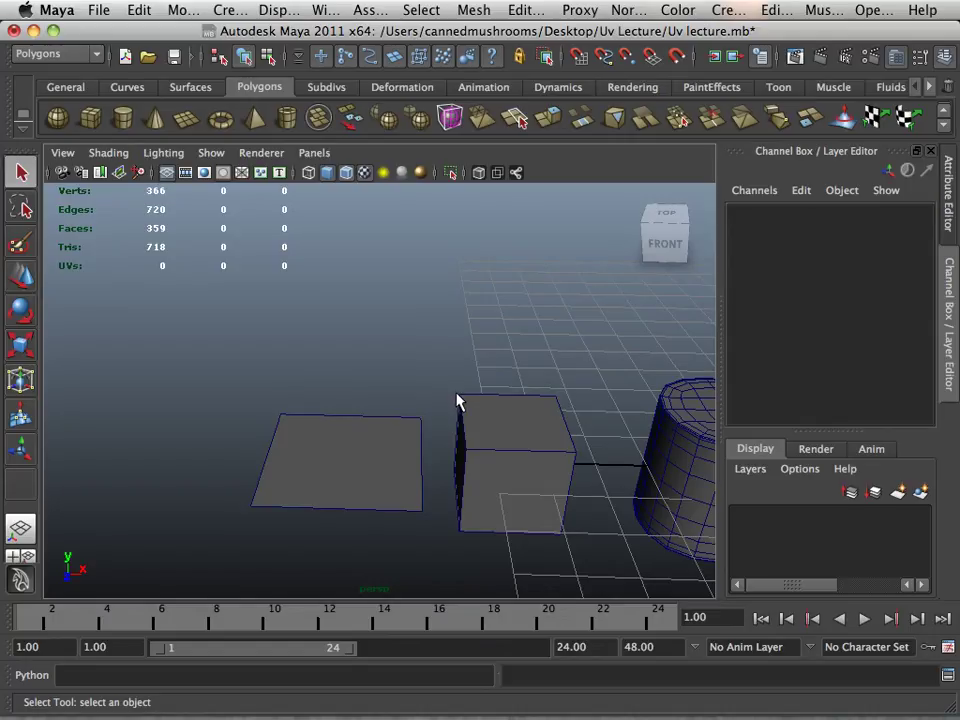
mouse_move(470, 405)
alt+middle_down()
mouse_move(467, 396)
mouse_move(553, 396)
alt+middle_up()
alt+drag(543, 404, 542, 396)
Select plane pPlane7, survey the surrounding primitives, then switch to Photoshop.
click(445, 438)
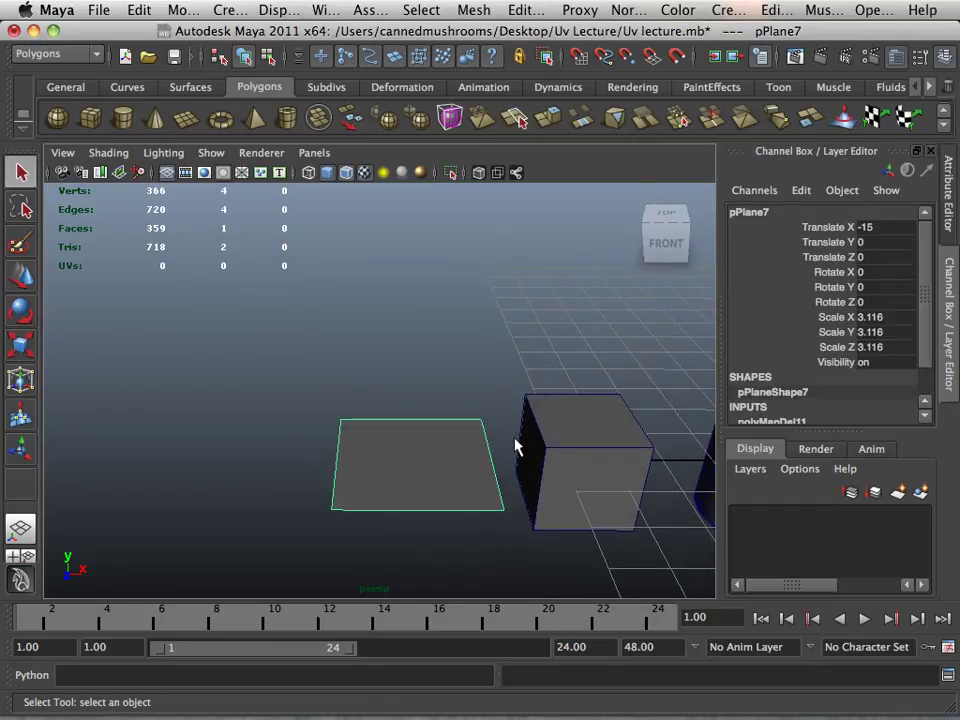
mouse_move(557, 450)
alt+middle_down()
mouse_move(306, 388)
mouse_move(481, 407)
mouse_move(146, 392)
alt+middle_up()
scroll(481, 407, down, 2)
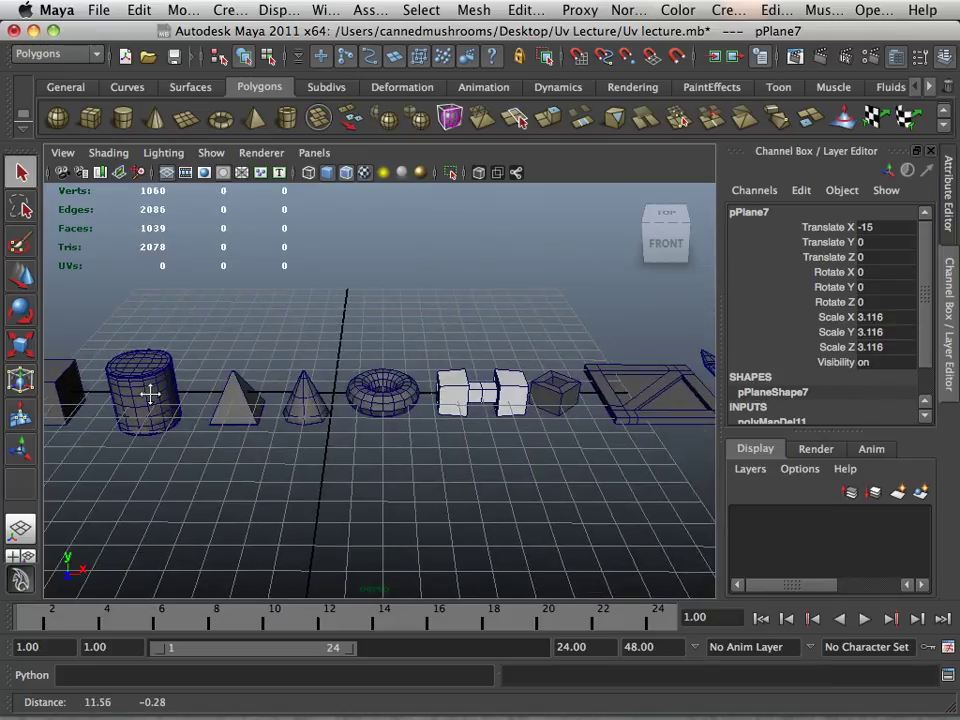
mouse_move(454, 424)
alt+middle_down()
mouse_move(225, 425)
mouse_move(670, 448)
alt+middle_up()
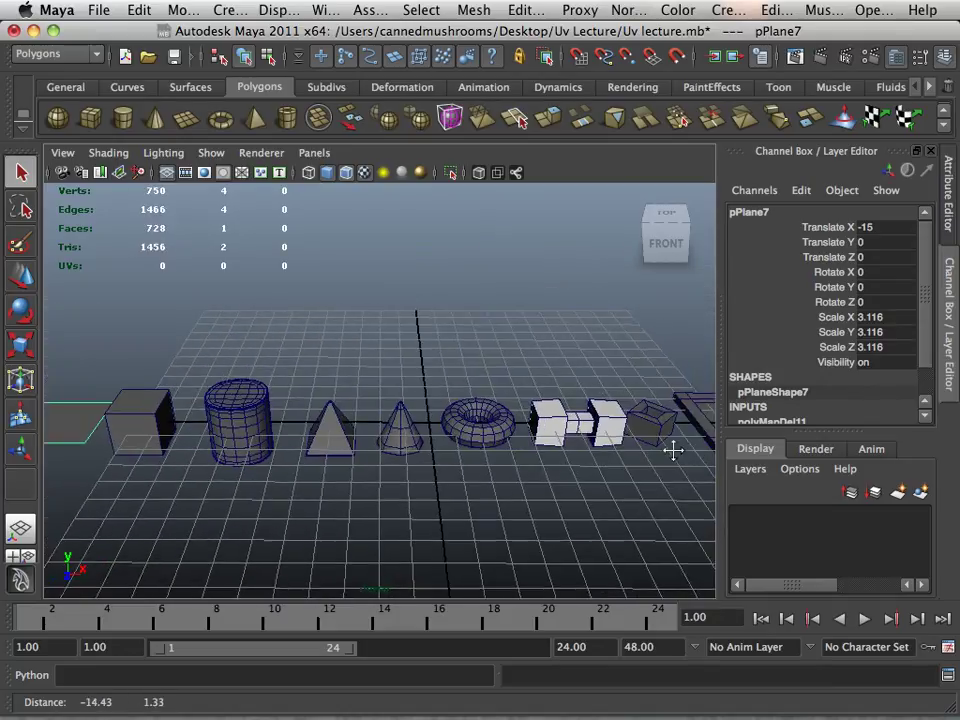
alt+middle_drag(535, 443, 313, 439)
scroll(350, 435, up, 2)
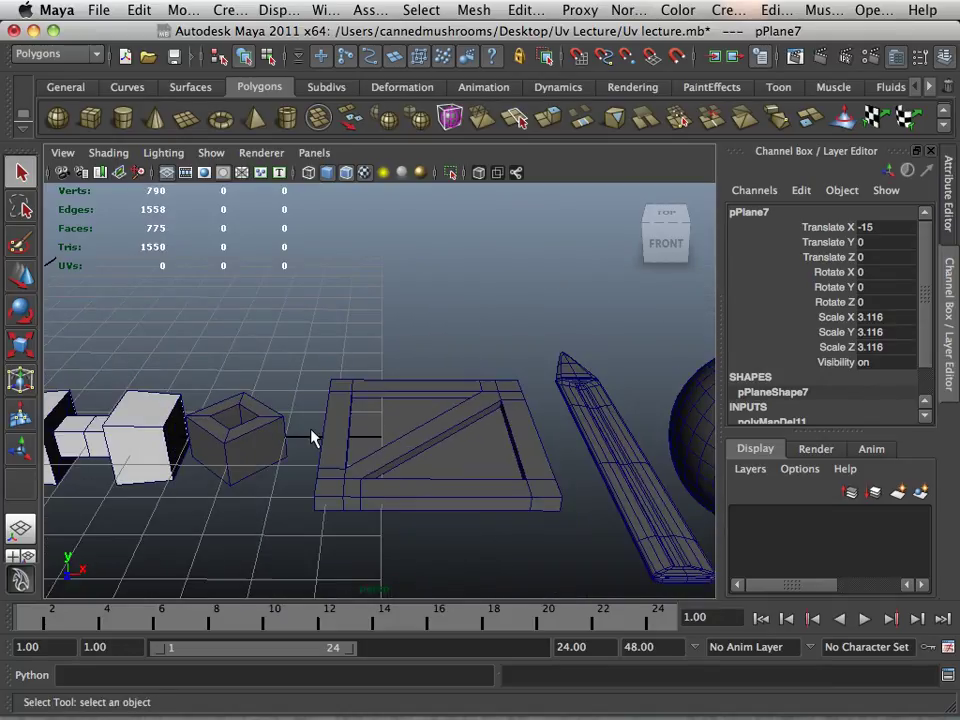
mouse_move(313, 439)
alt+mouse_down()
mouse_move(282, 500)
mouse_move(334, 444)
mouse_move(229, 435)
alt+mouse_up()
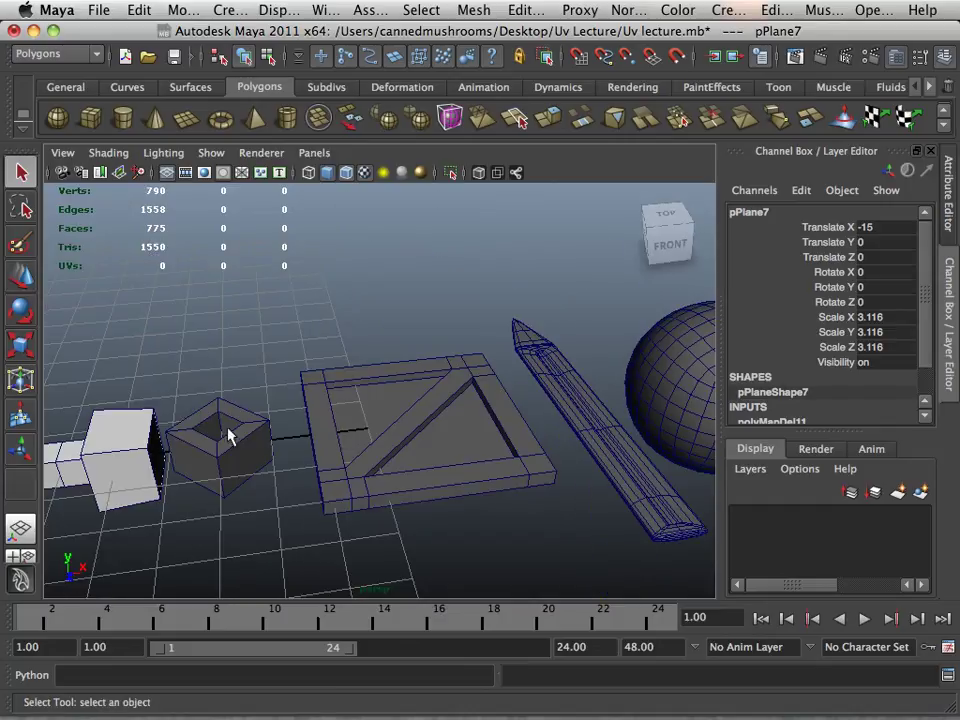
alt+middle_drag(229, 435, 673, 414)
mouse_move(147, 428)
alt+middle_down()
mouse_move(307, 428)
mouse_move(669, 324)
alt+middle_up()
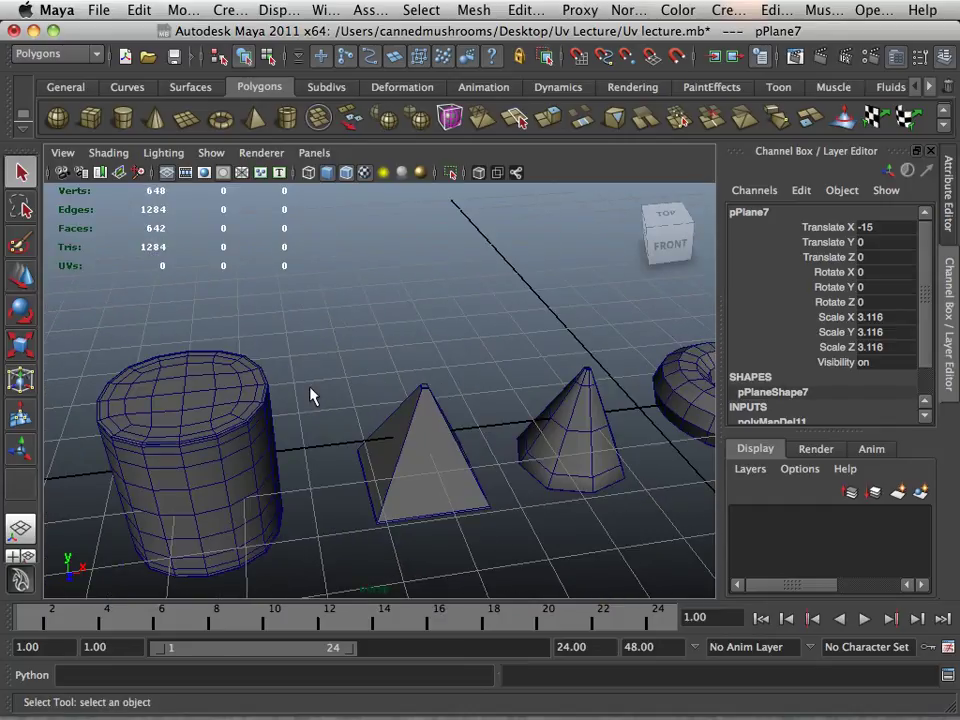
alt+middle_drag(311, 392, 636, 339)
scroll(487, 398, up, 1)
alt+middle_drag(487, 398, 677, 388)
key(super+Tab)
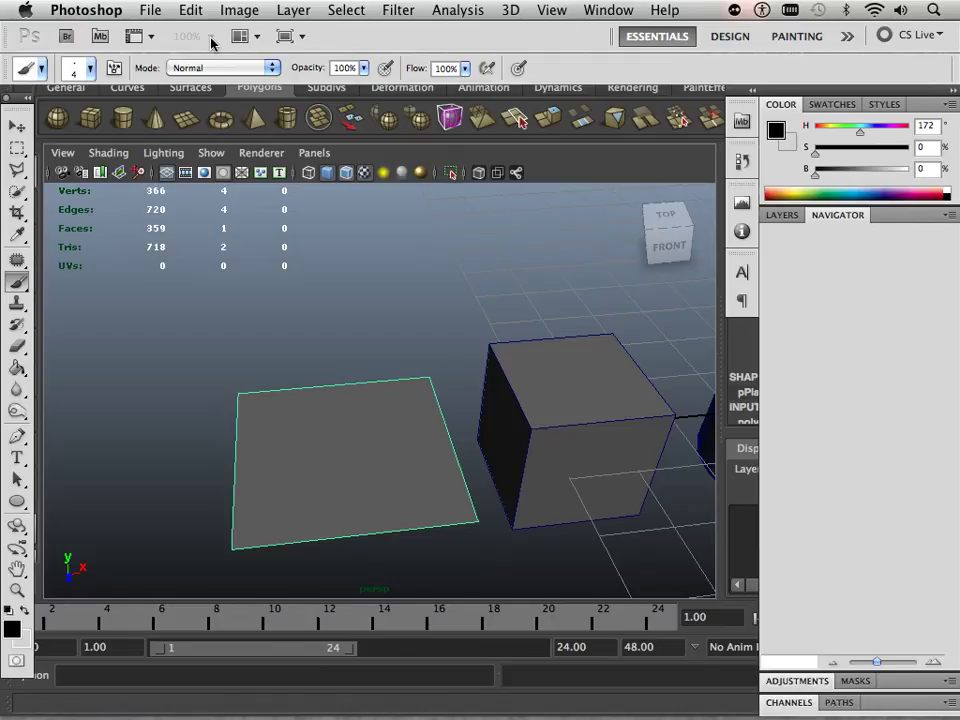
Set up a new Photoshop document at 128 × 128 pixels.
click(151, 12)
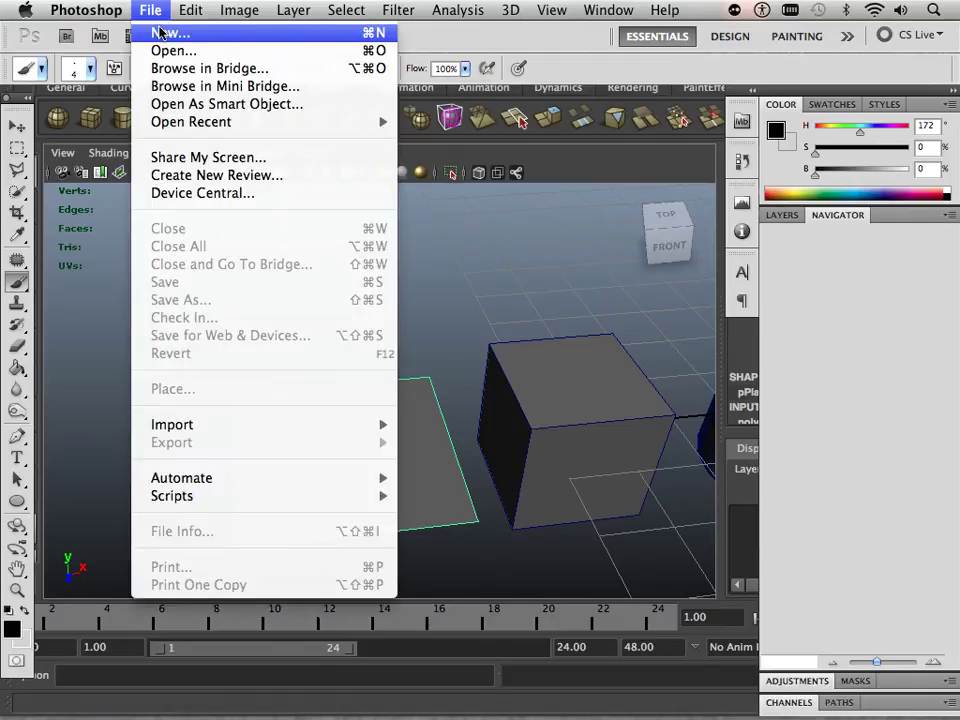
key(Escape)
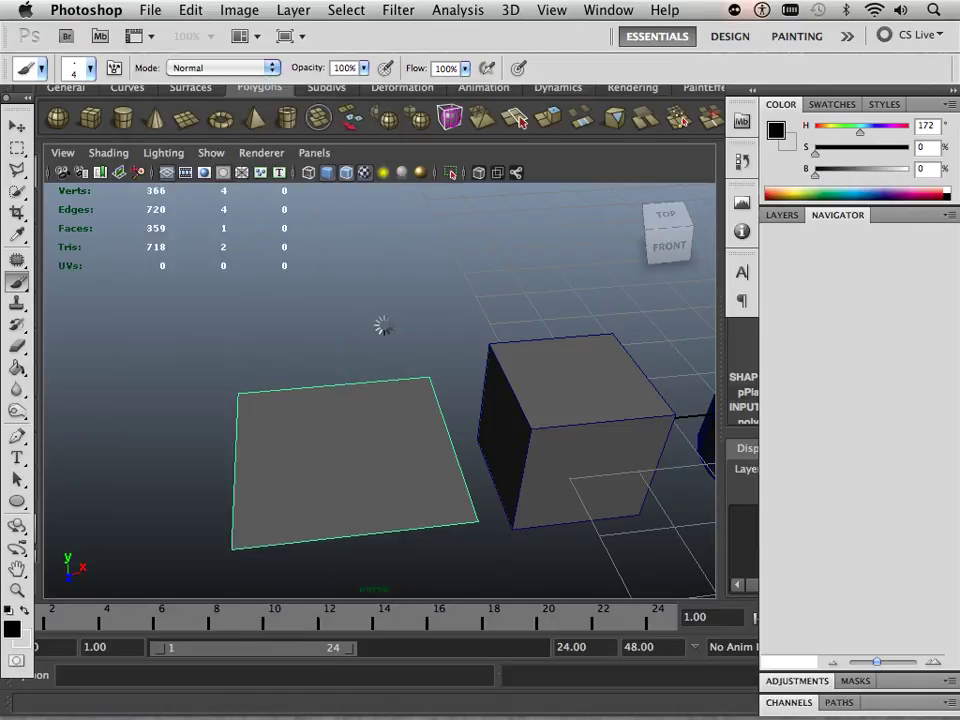
key(ctrl+n)
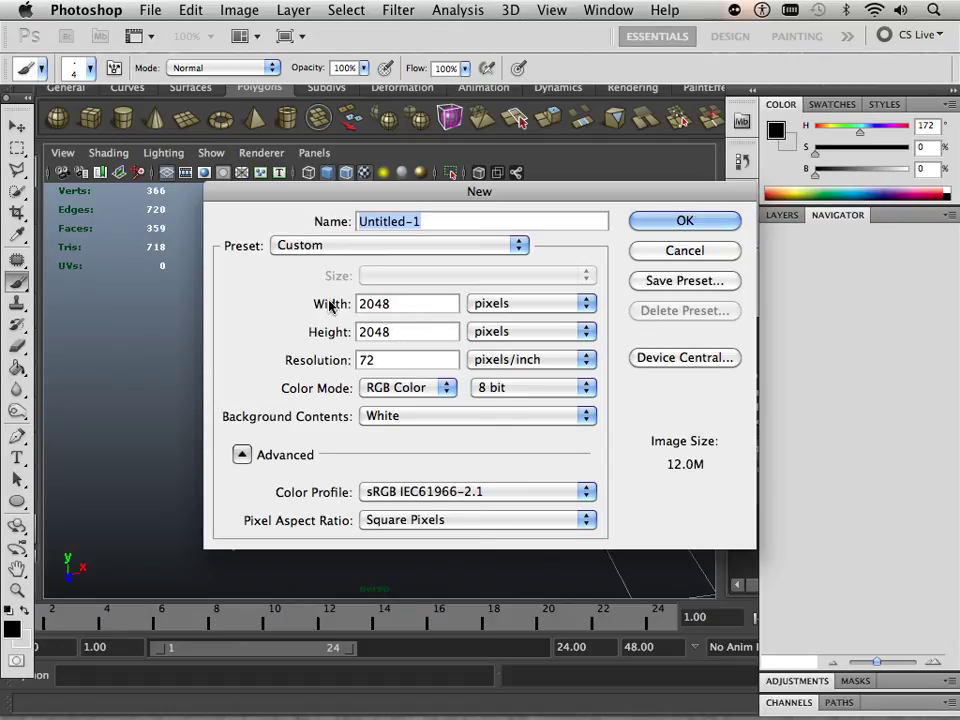
click(323, 304)
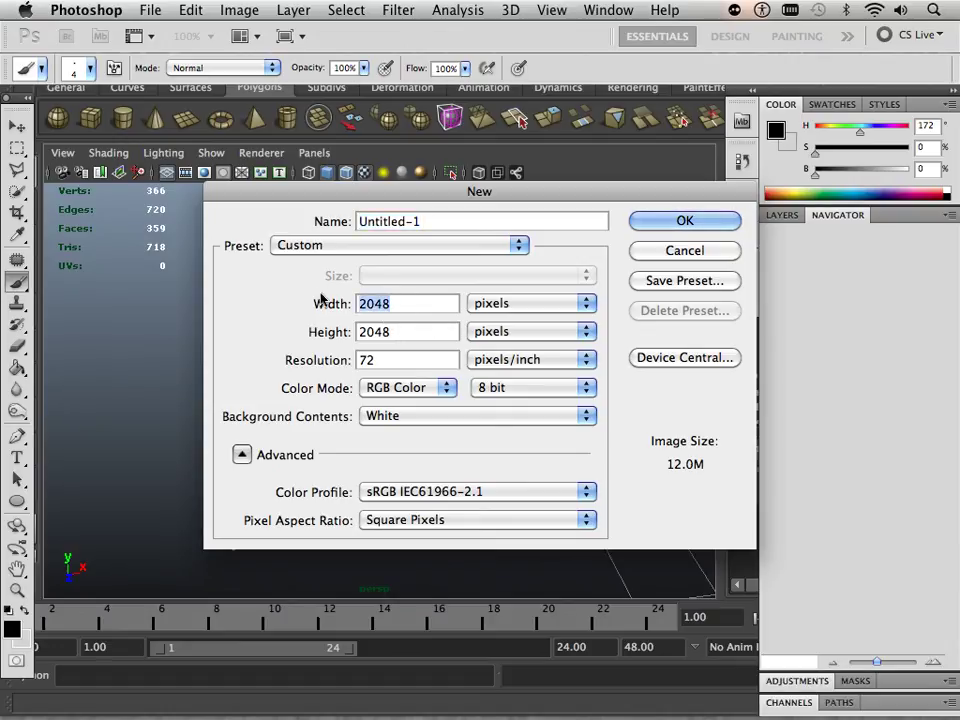
text(128)
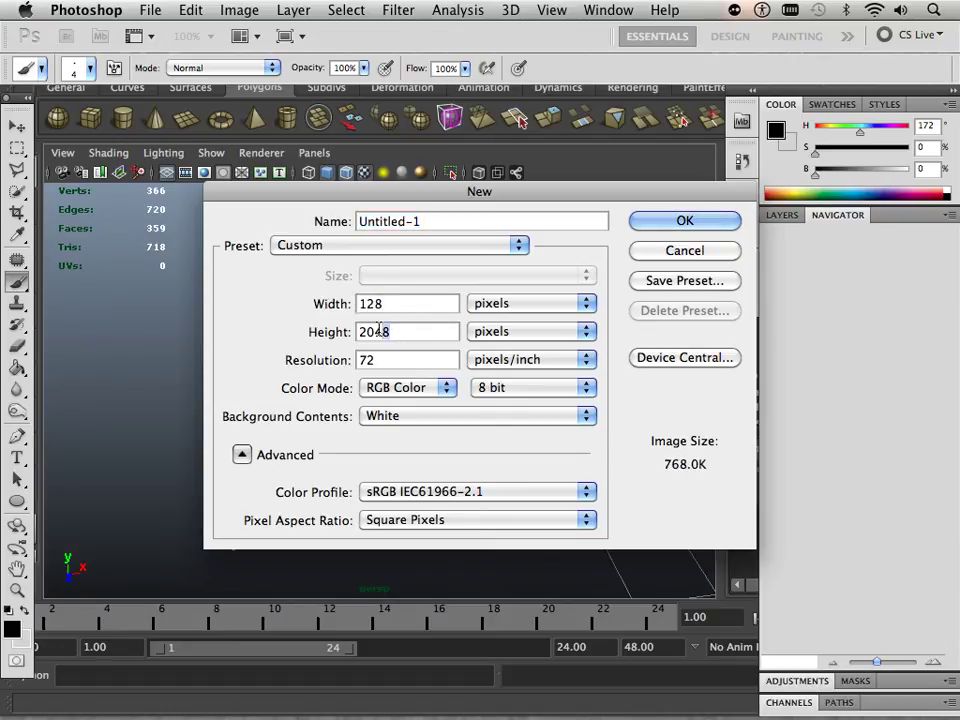
click(326, 332)
text(2)
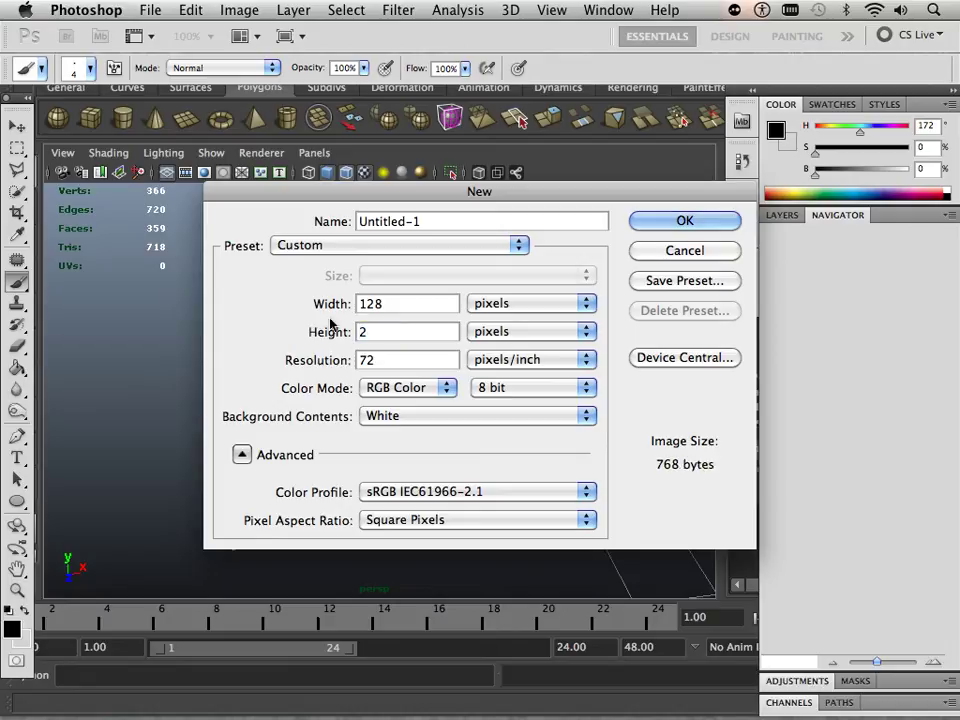
key(BackSpace)
text(128)
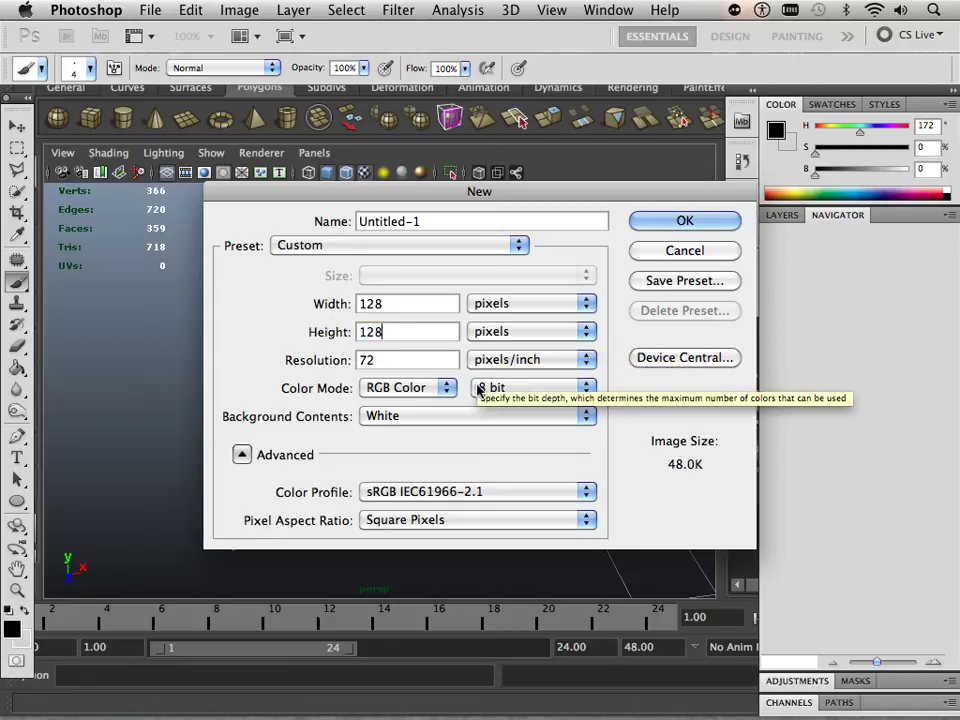
Create the 128 × 128 document, enlarge its window and add guides crossing at its centre.
click(686, 221)
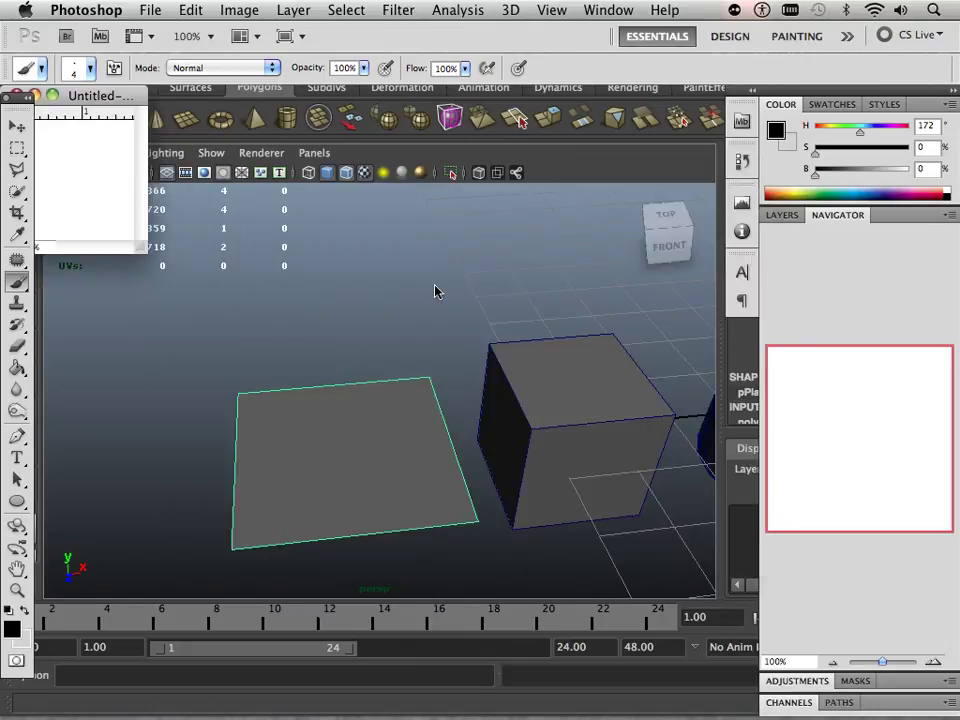
drag(139, 251, 706, 614)
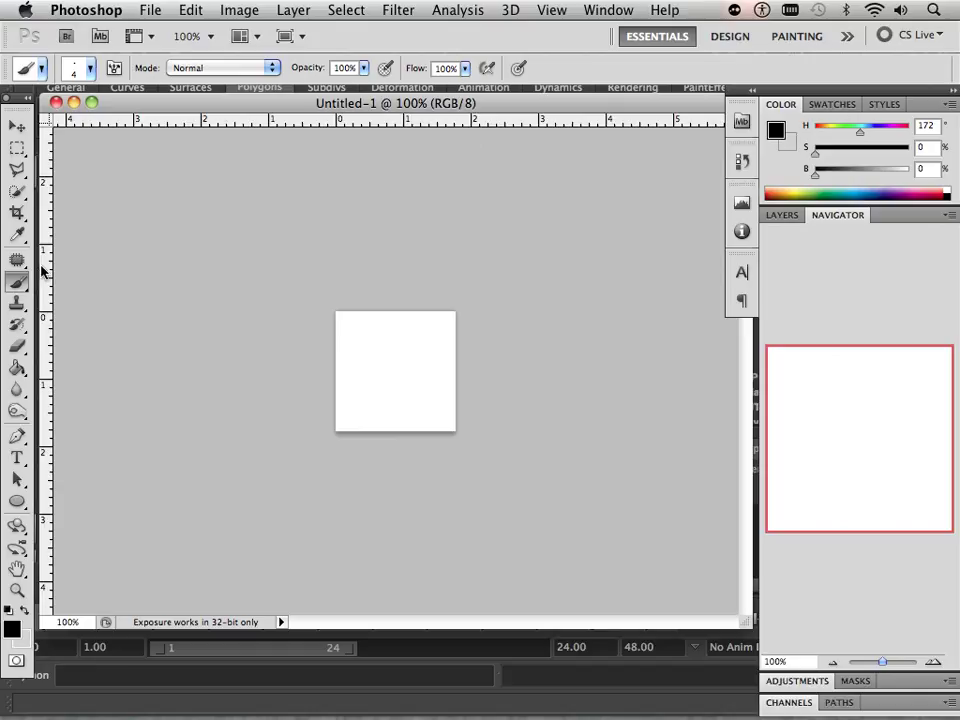
drag(41, 270, 393, 270)
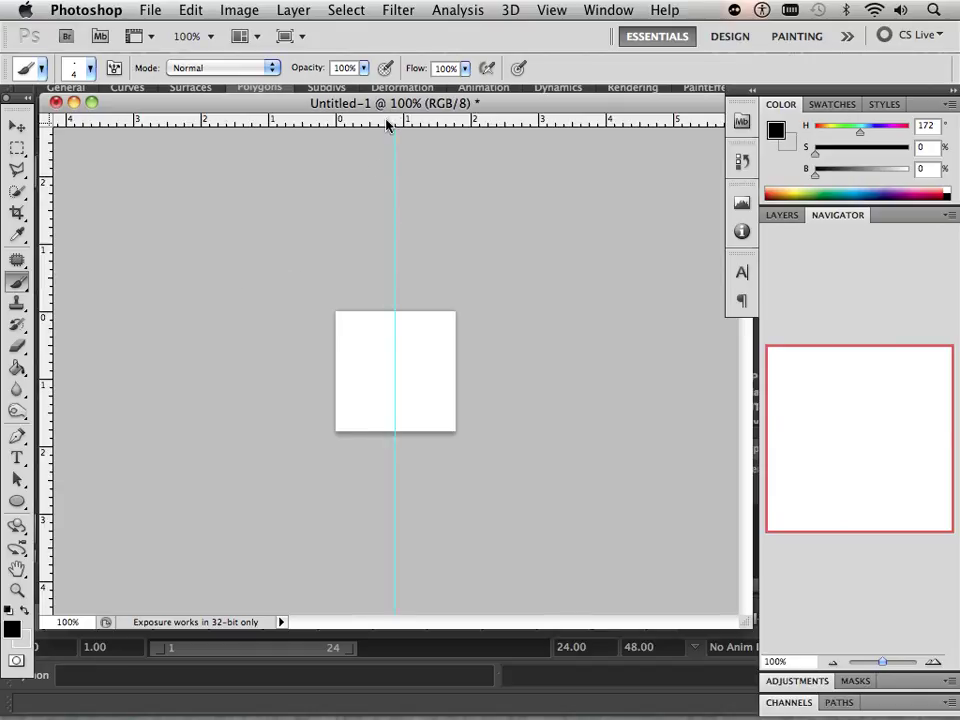
drag(387, 124, 411, 371)
Check the rulers setting in the View menu and pick the Rectangular Marquee tool.
click(552, 12)
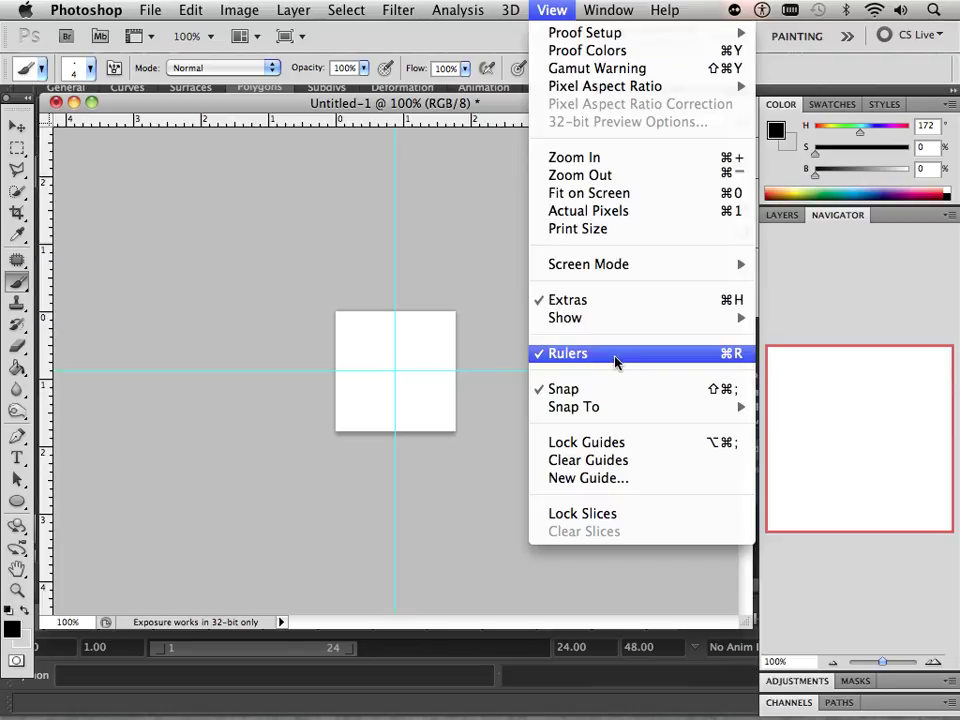
click(14, 153)
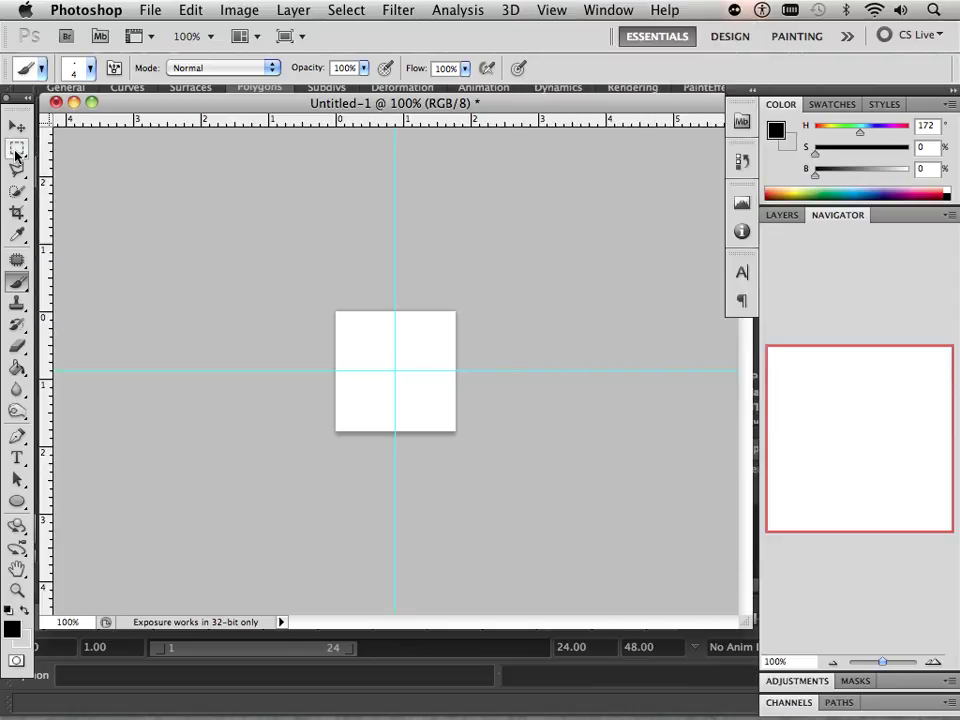
click(17, 149)
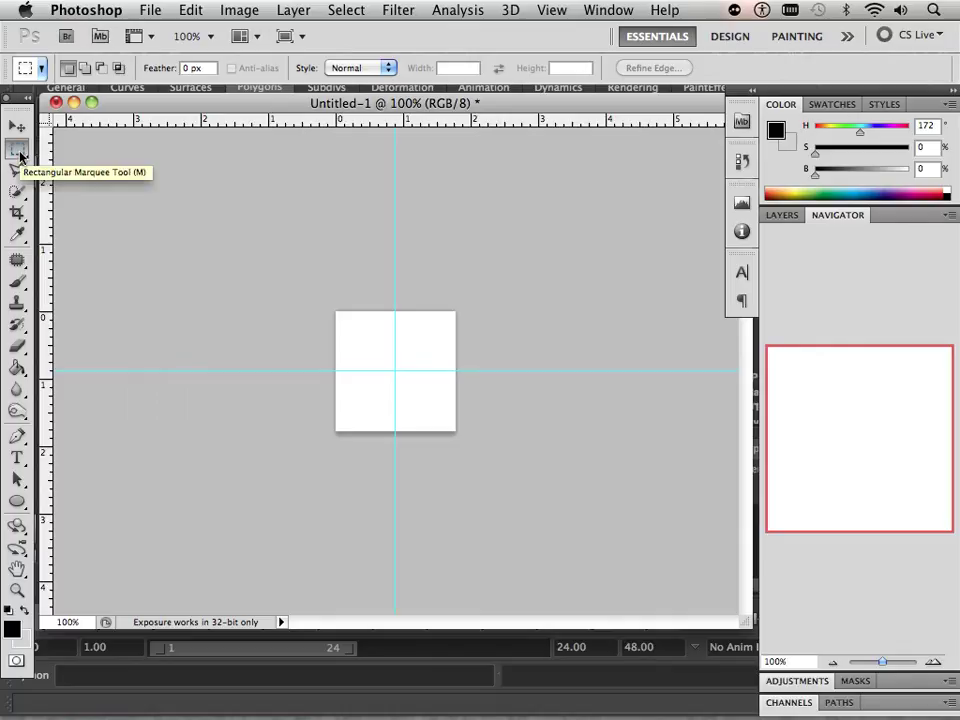
Select the canvas's top-left quarter and fill it black with the Paint Bucket.
drag(336, 312, 398, 371)
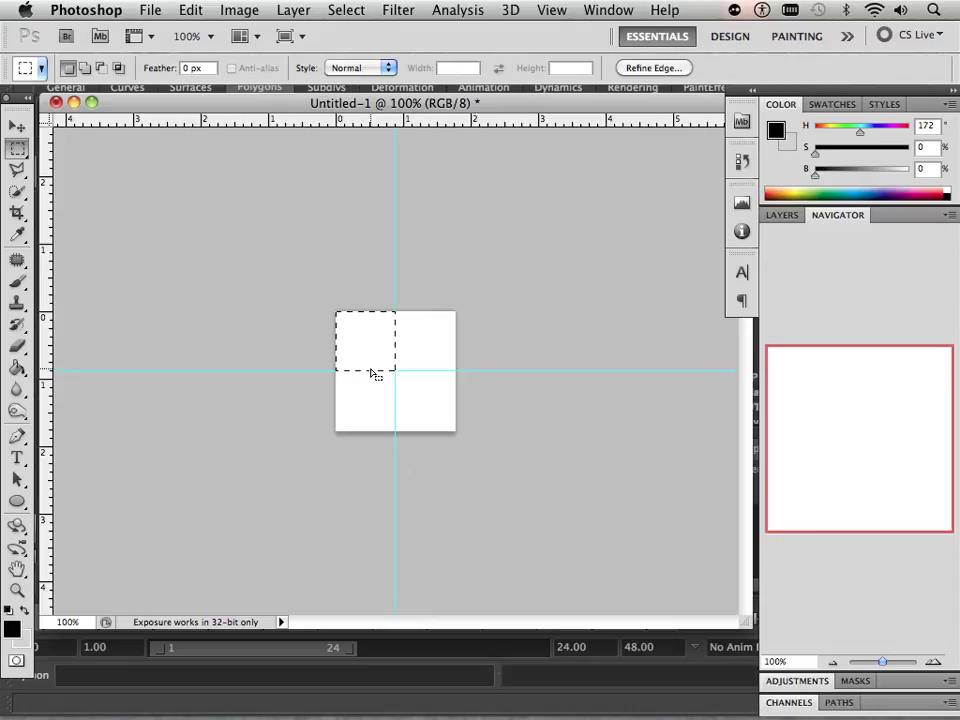
alt+scroll(371, 370, up, 1)
alt+scroll(371, 370, up, 3)
alt+scroll(371, 370, up, 1)
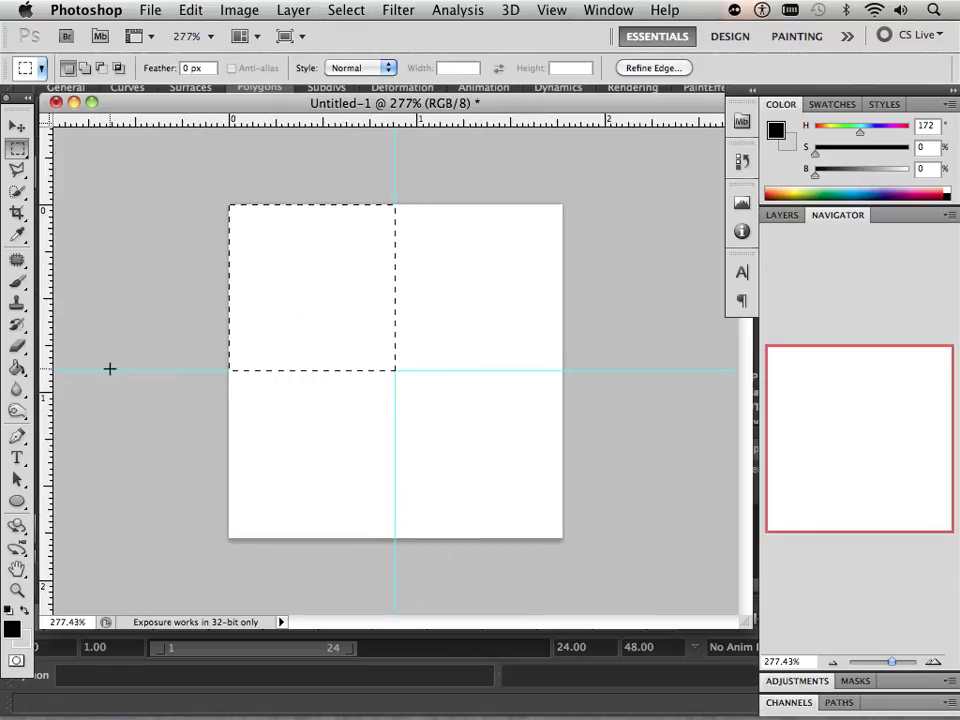
click(20, 370)
click(313, 285)
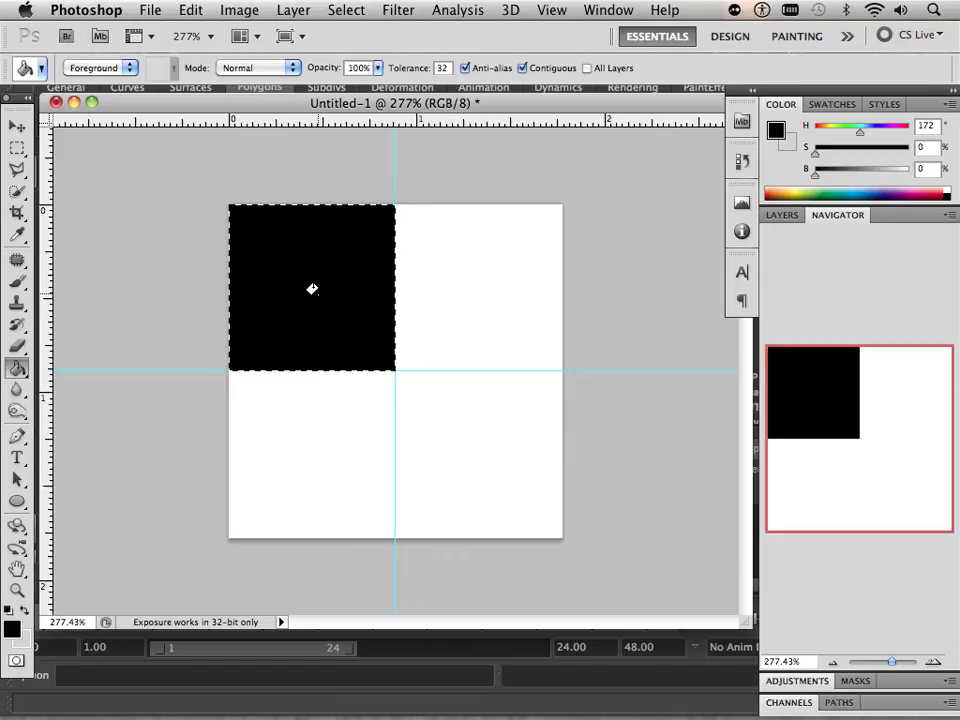
Select the bottom-right quadrant between the guides and fill it black.
click(17, 147)
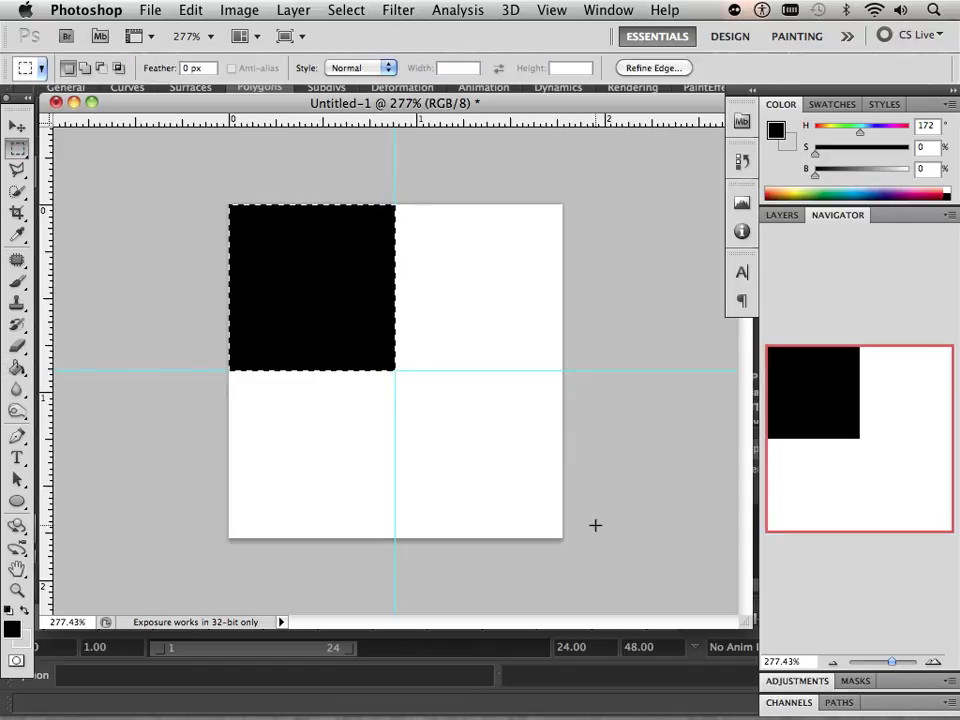
click(568, 553)
drag(562, 537, 395, 371)
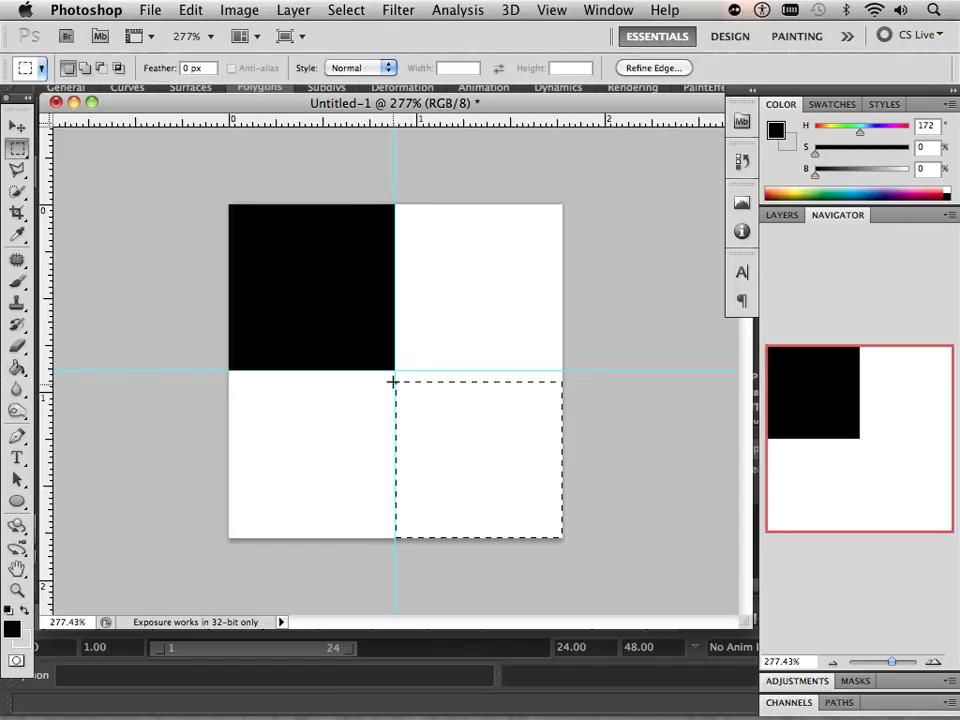
click(17, 366)
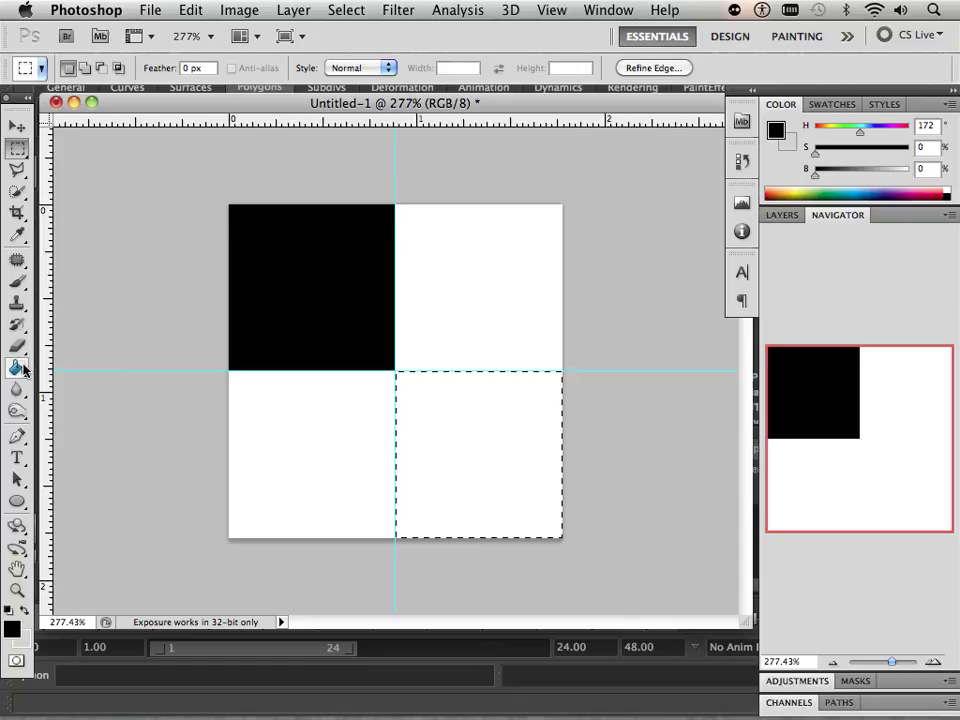
click(493, 461)
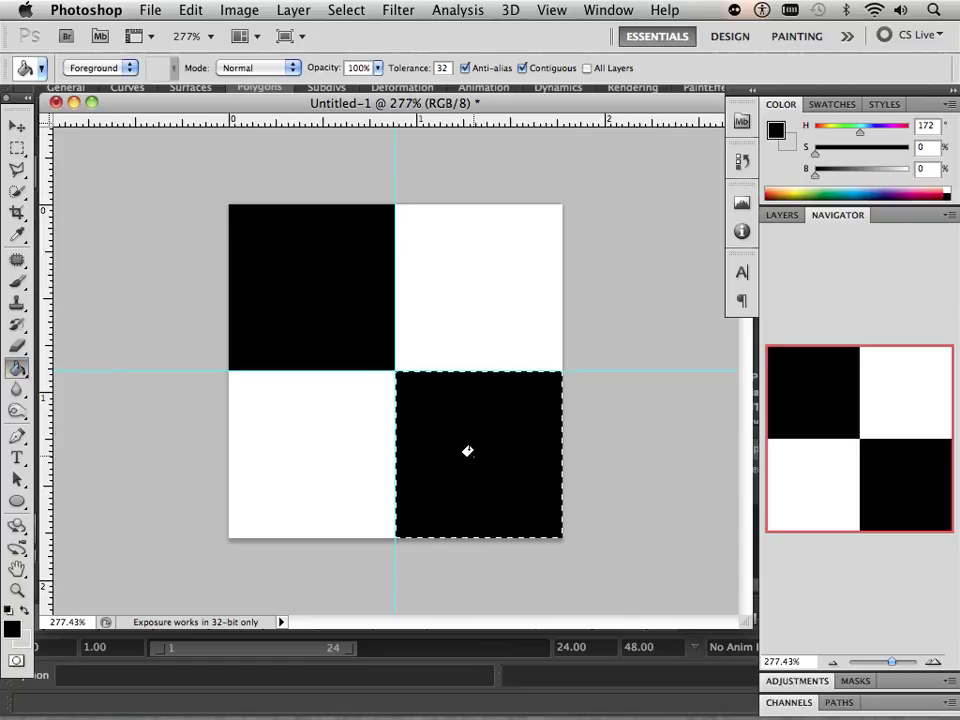
click(21, 462)
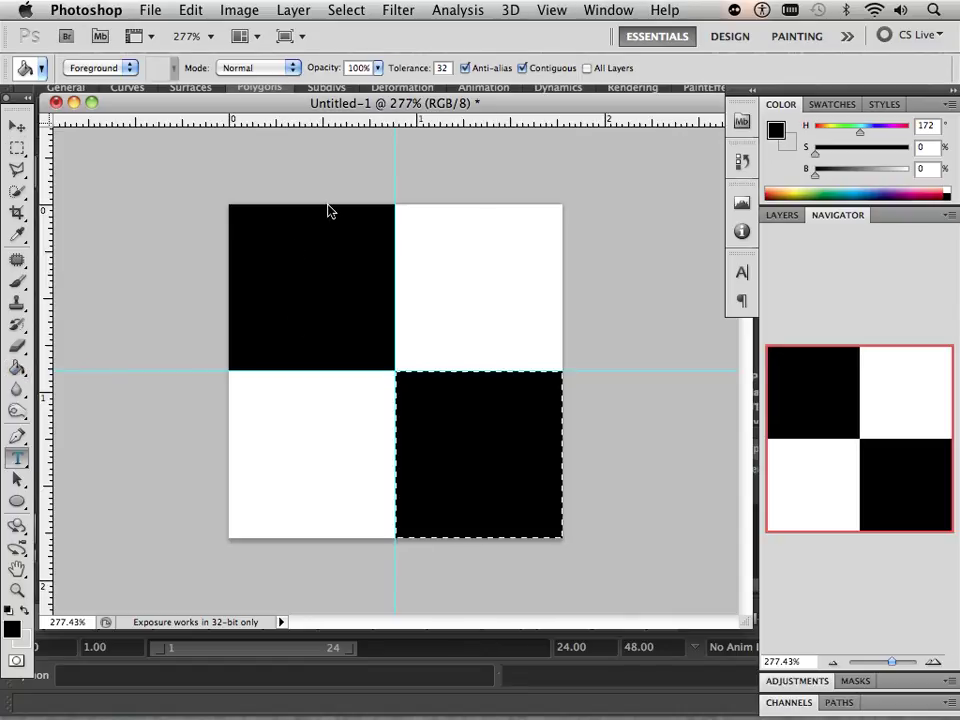
Deselect and start white 18 pt text in the top-left black square.
key(ctrl+d)
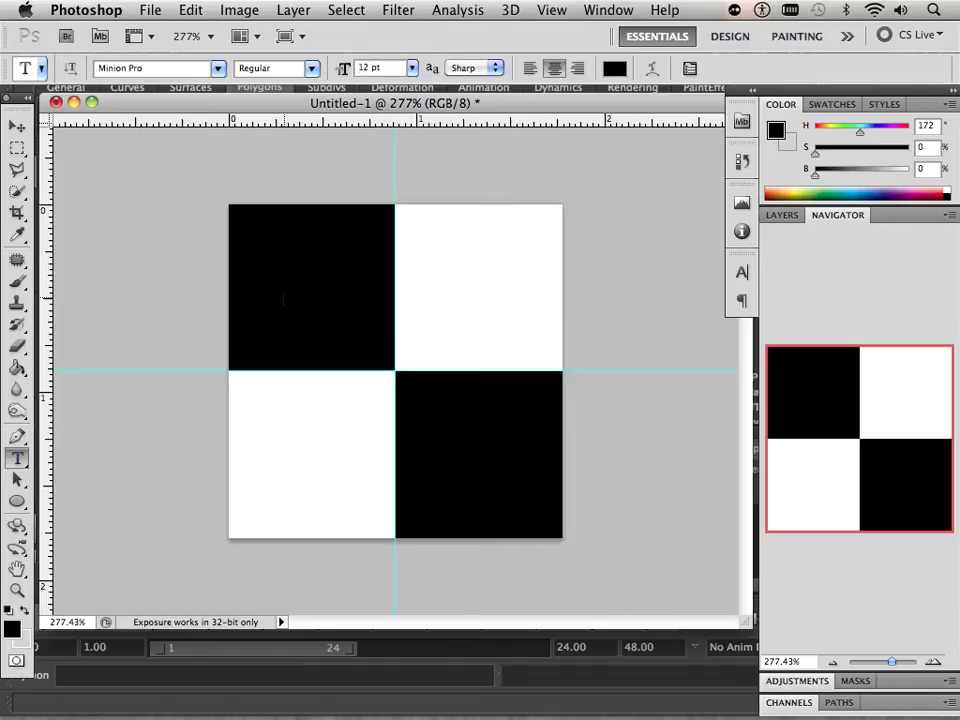
click(283, 298)
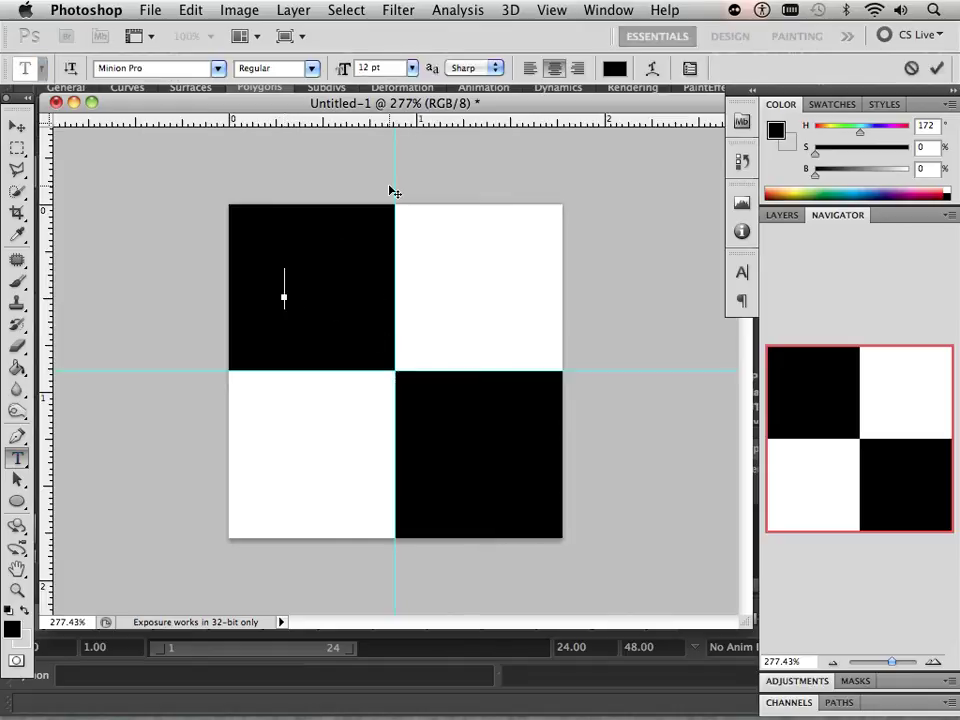
click(411, 68)
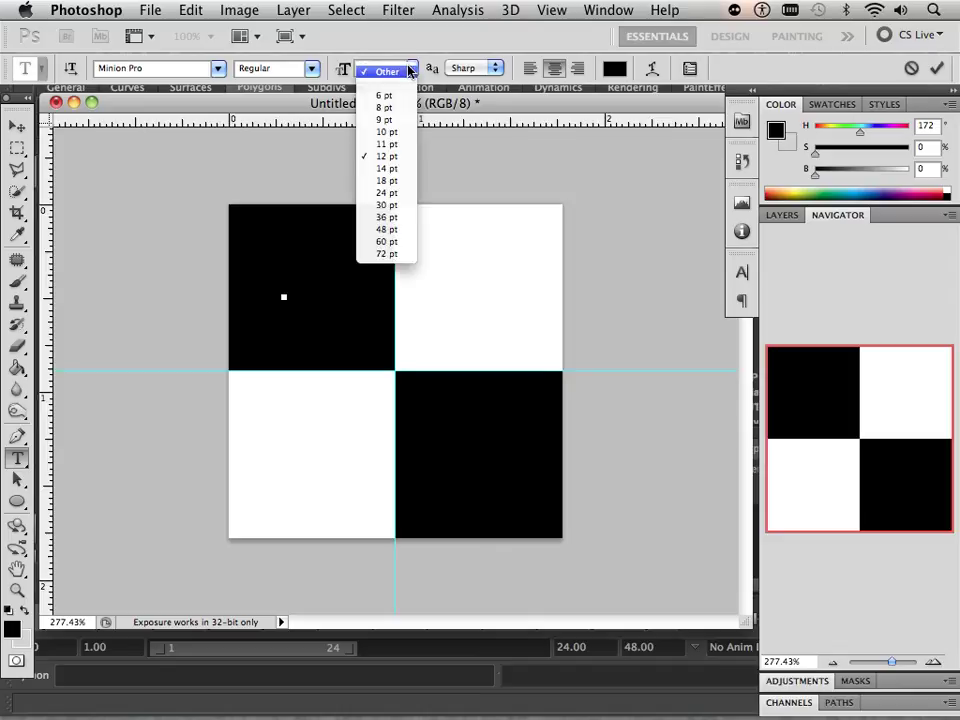
click(405, 181)
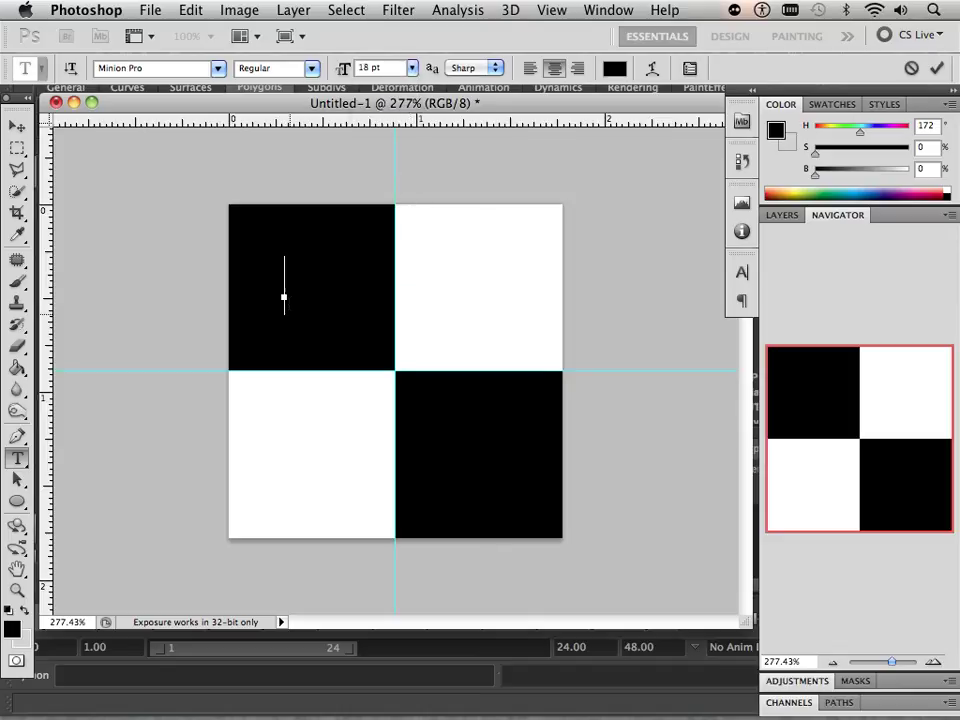
click(614, 69)
drag(478, 189, 277, 122)
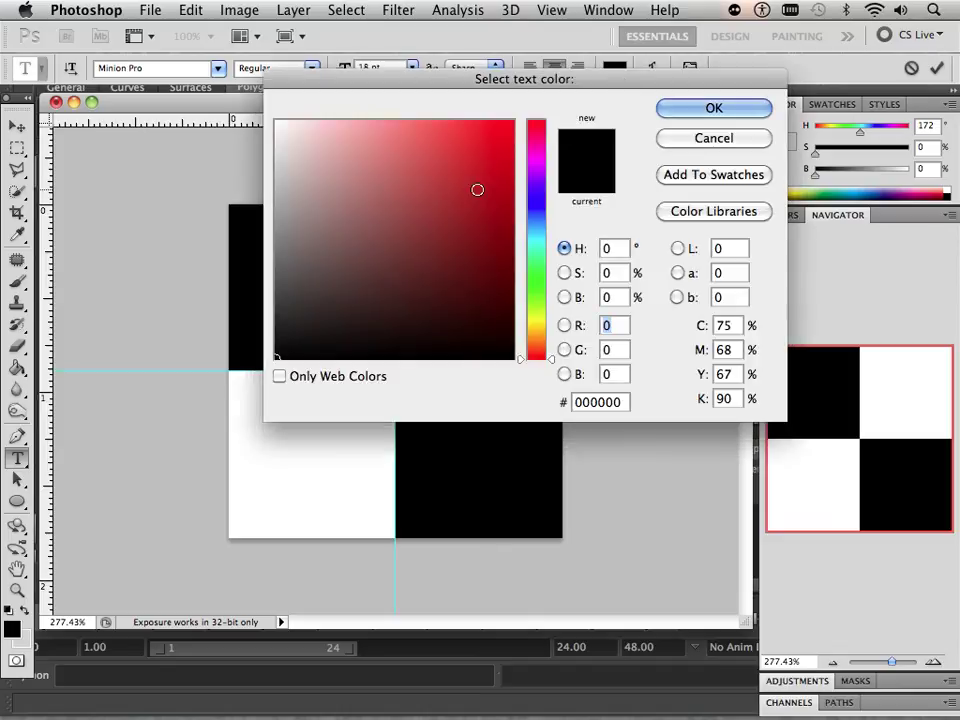
click(714, 108)
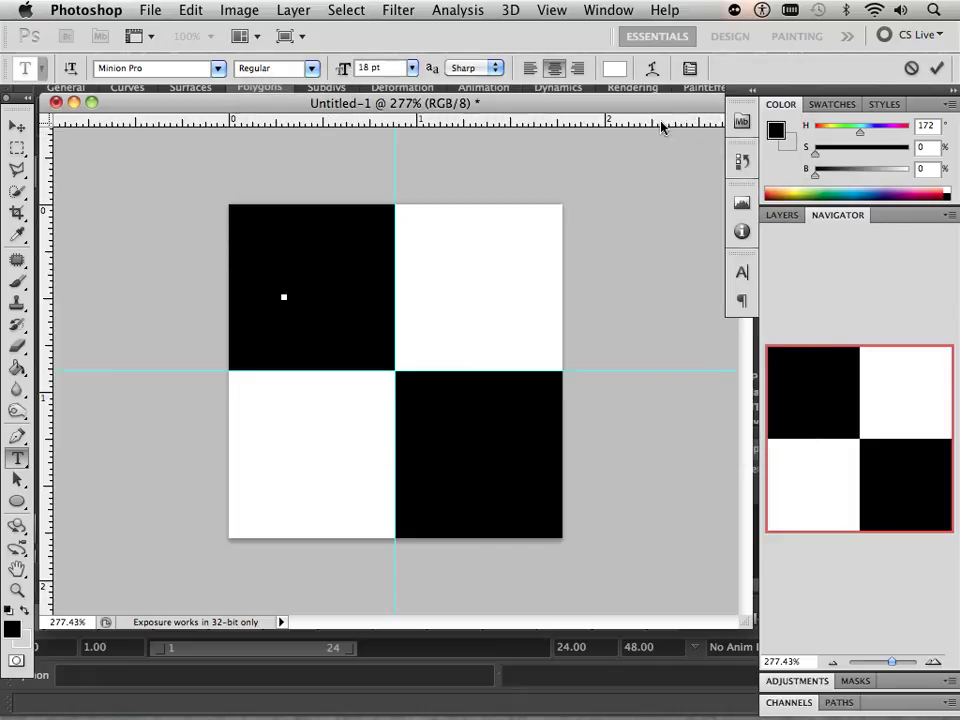
Type the numeral 1 and enlarge it to 36 pt.
text(1)
drag(312, 292, 245, 287)
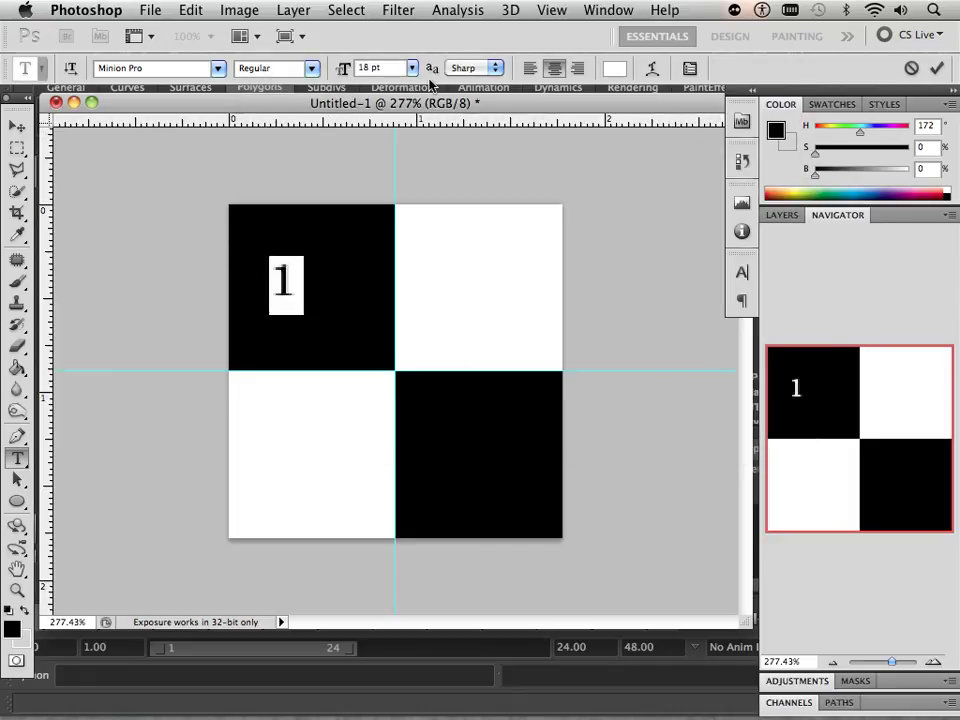
click(412, 67)
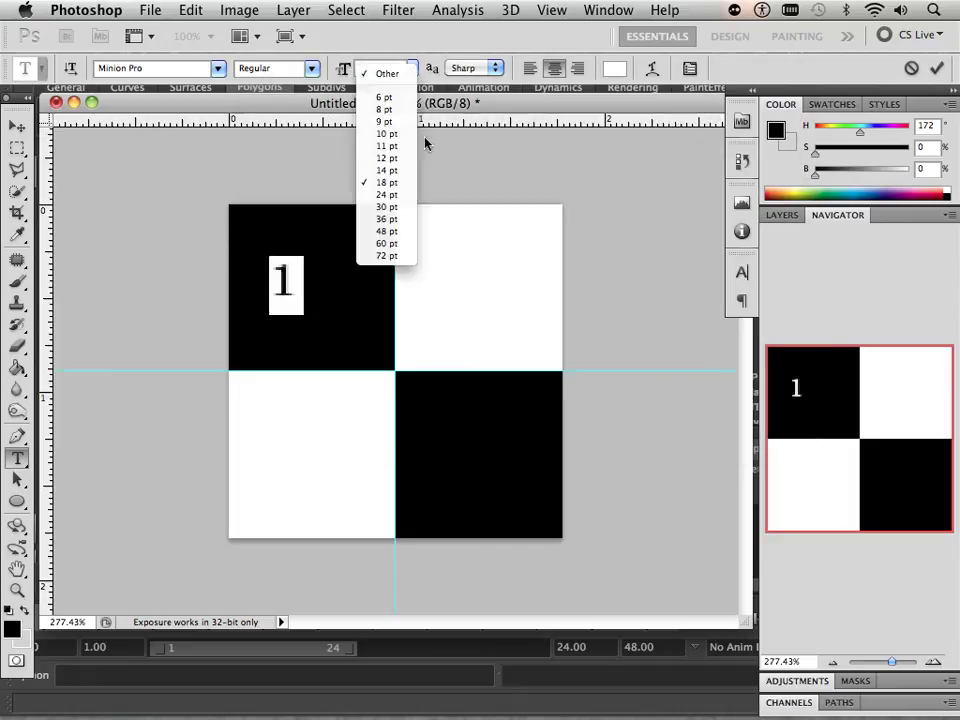
click(394, 207)
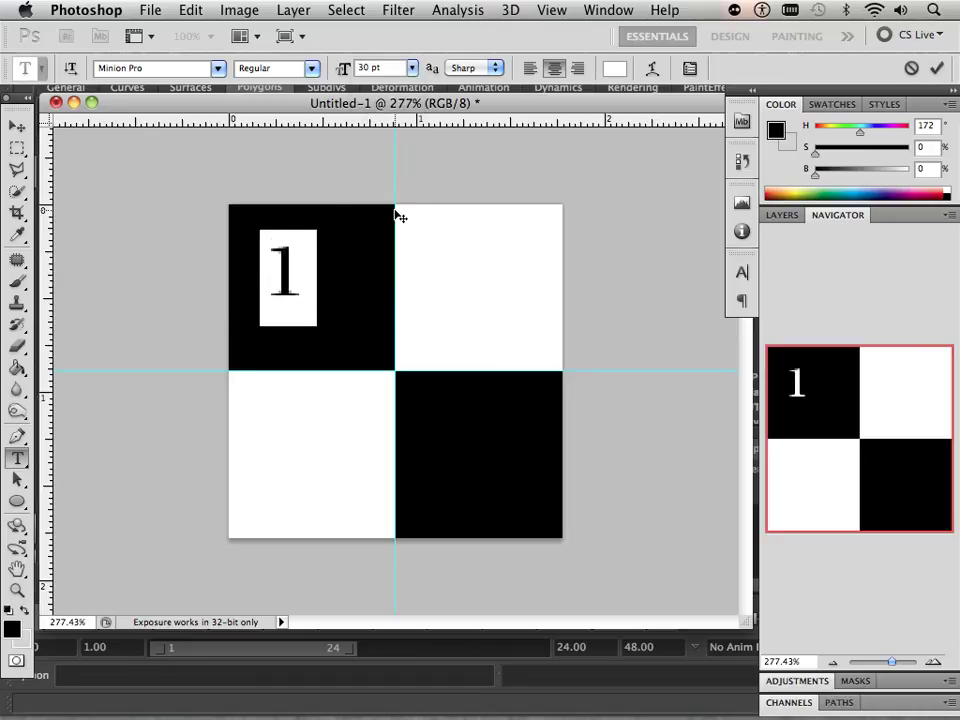
click(412, 67)
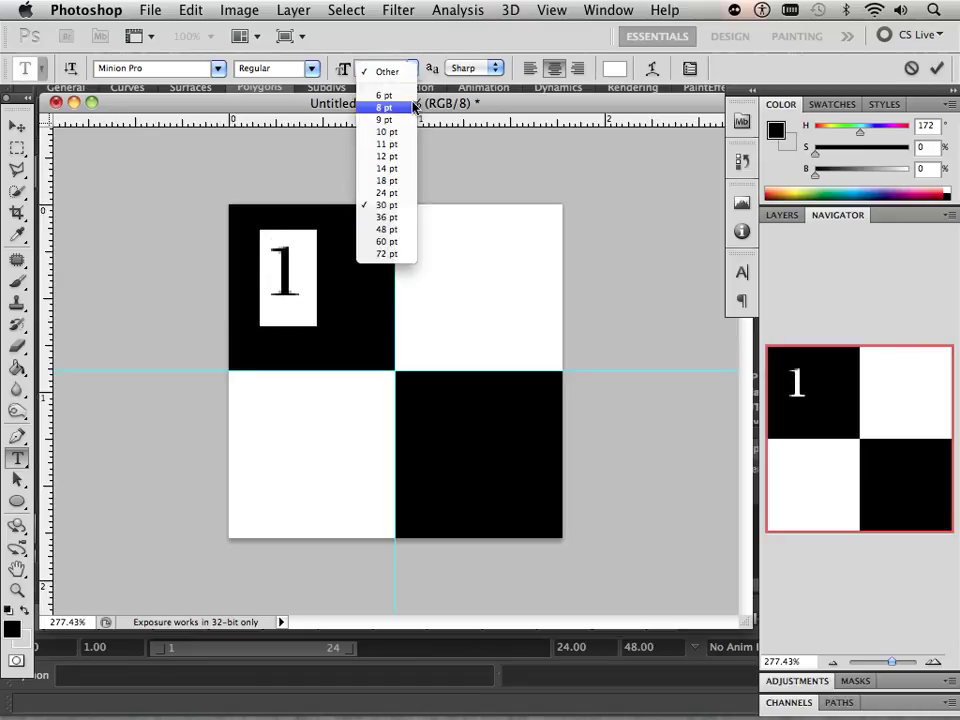
click(400, 219)
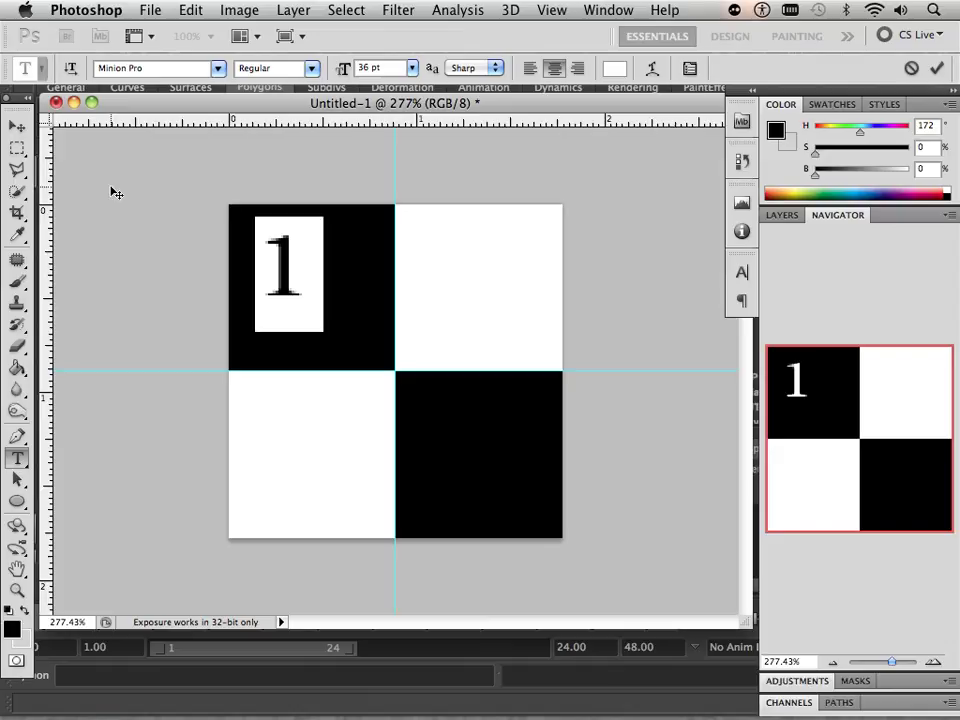
Centre the white 1 in the top-left square and copy it to the bottom-right and top-right squares.
click(24, 128)
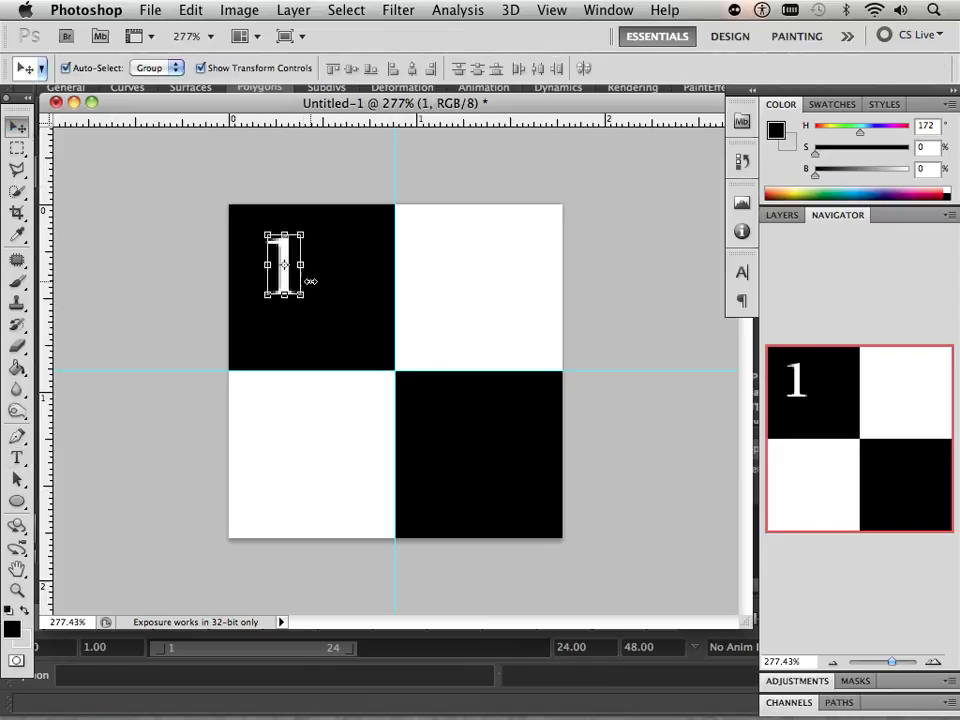
drag(303, 294, 316, 306)
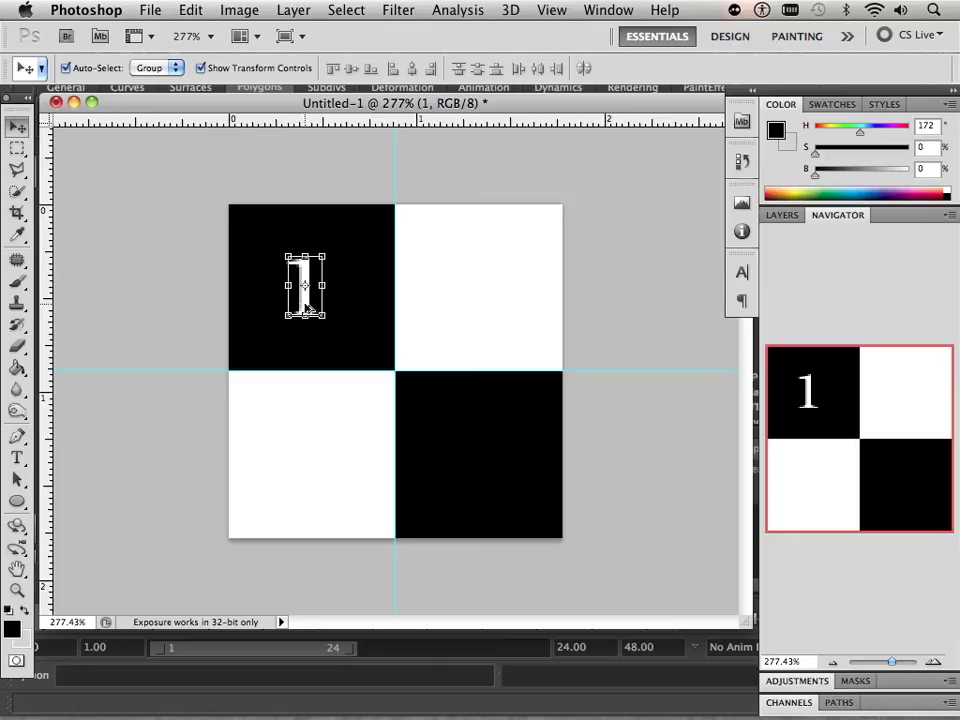
mouse_move(305, 305)
alt+mouse_down()
mouse_move(503, 426)
mouse_move(484, 488)
mouse_move(475, 475)
alt+mouse_up()
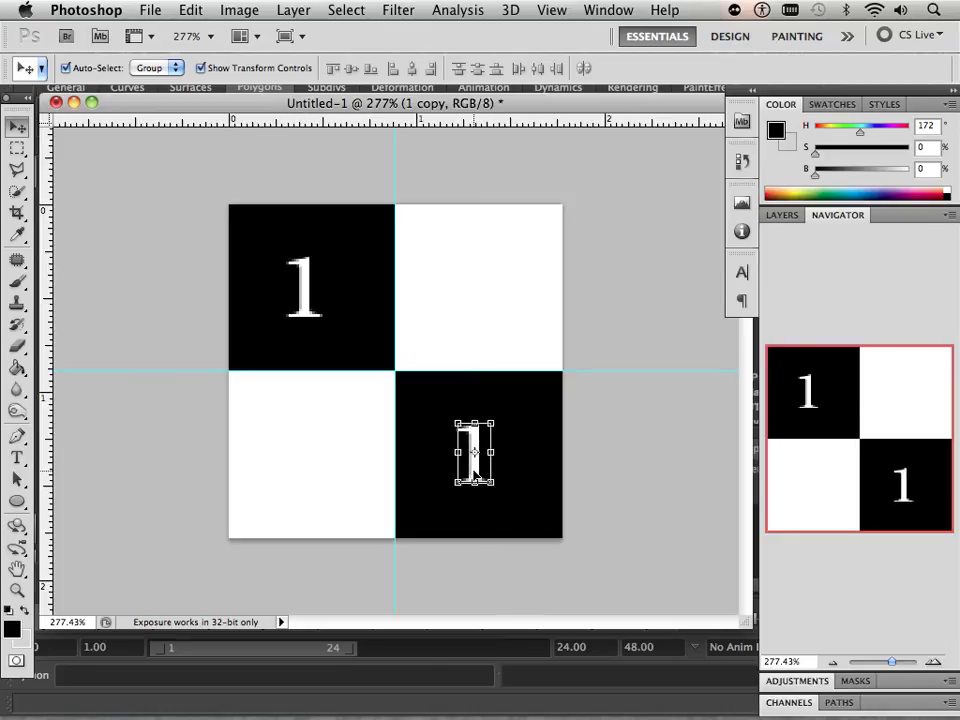
click(482, 315)
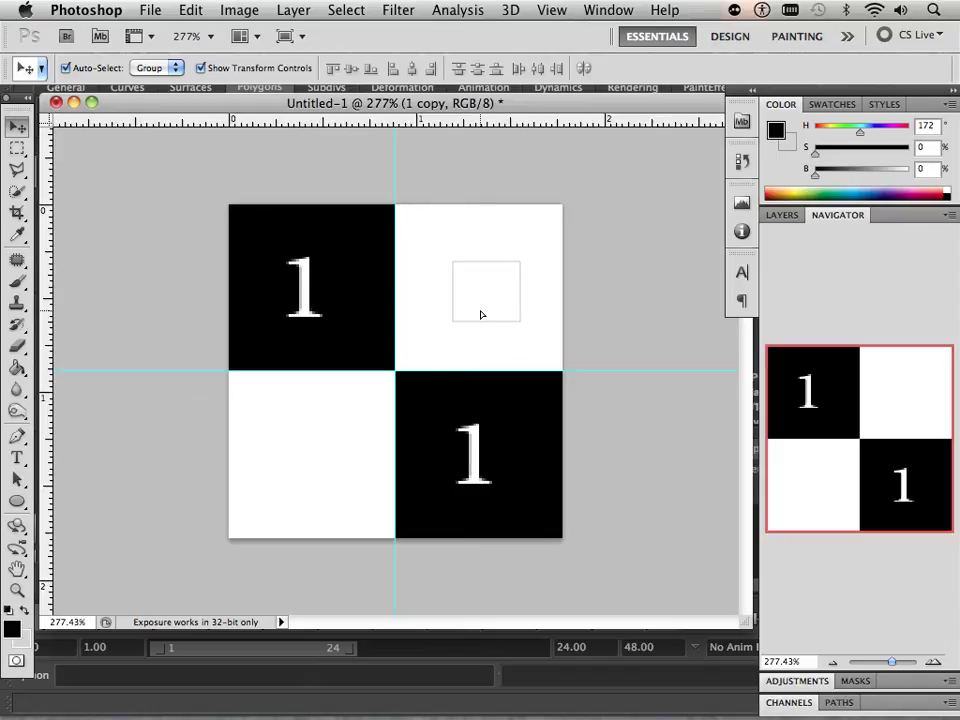
alt+drag(477, 307, 470, 309)
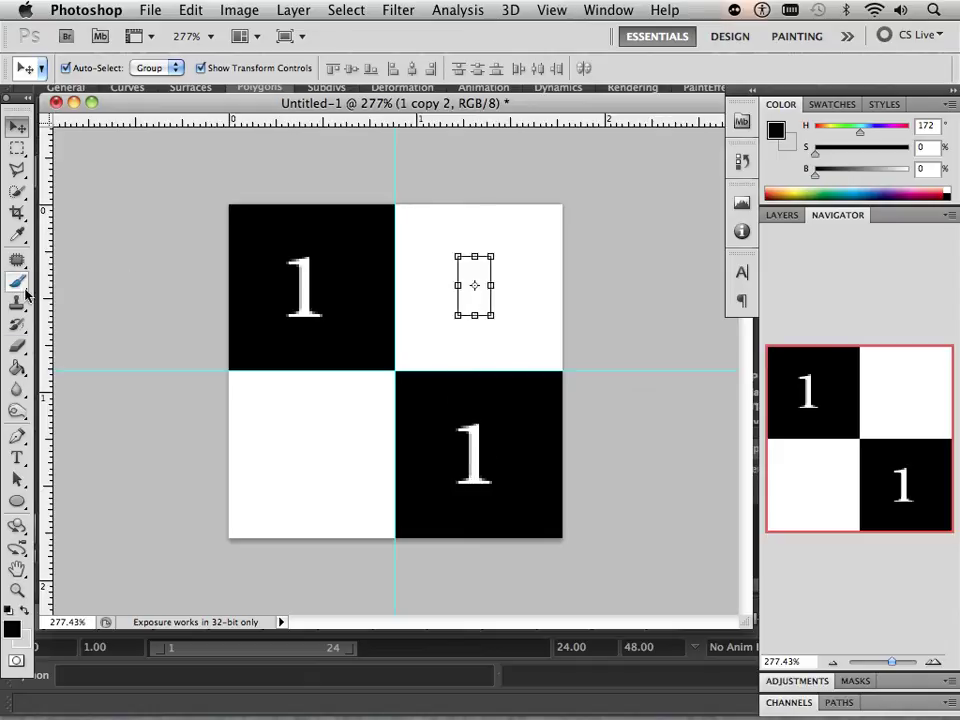
Recolour the top-right 1 black and copy it into the bottom-left square.
click(16, 458)
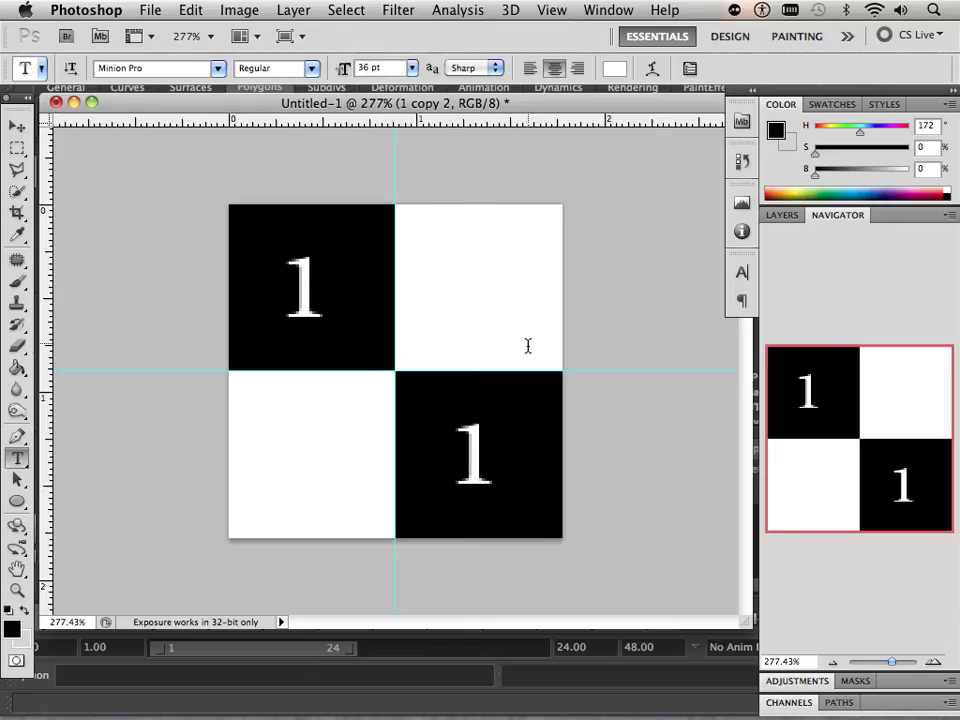
double_click(488, 295)
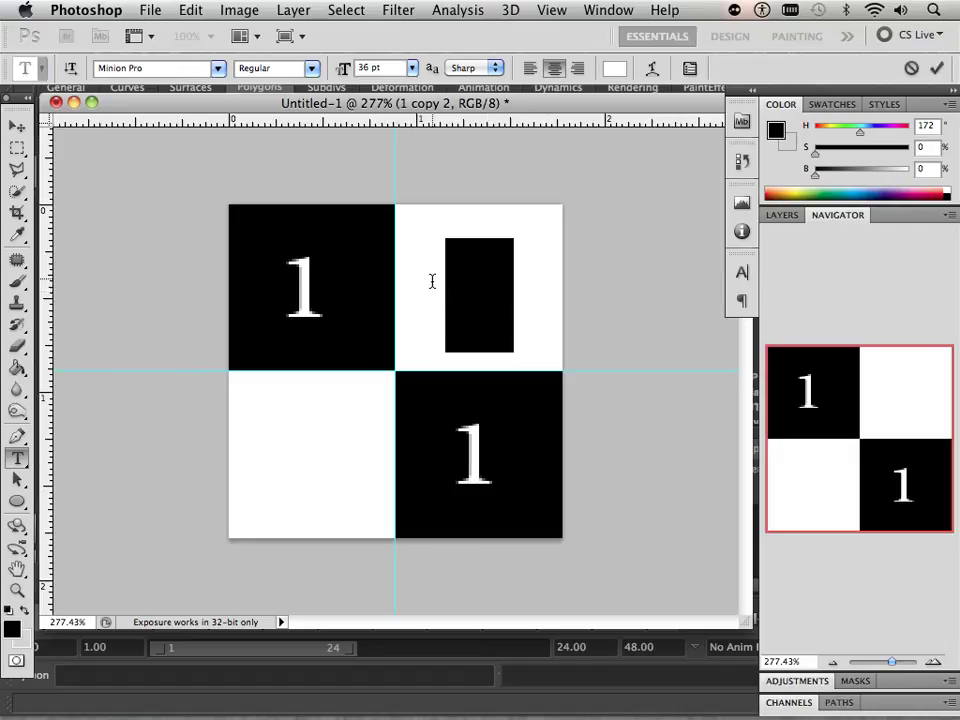
click(612, 69)
drag(390, 174, 206, 407)
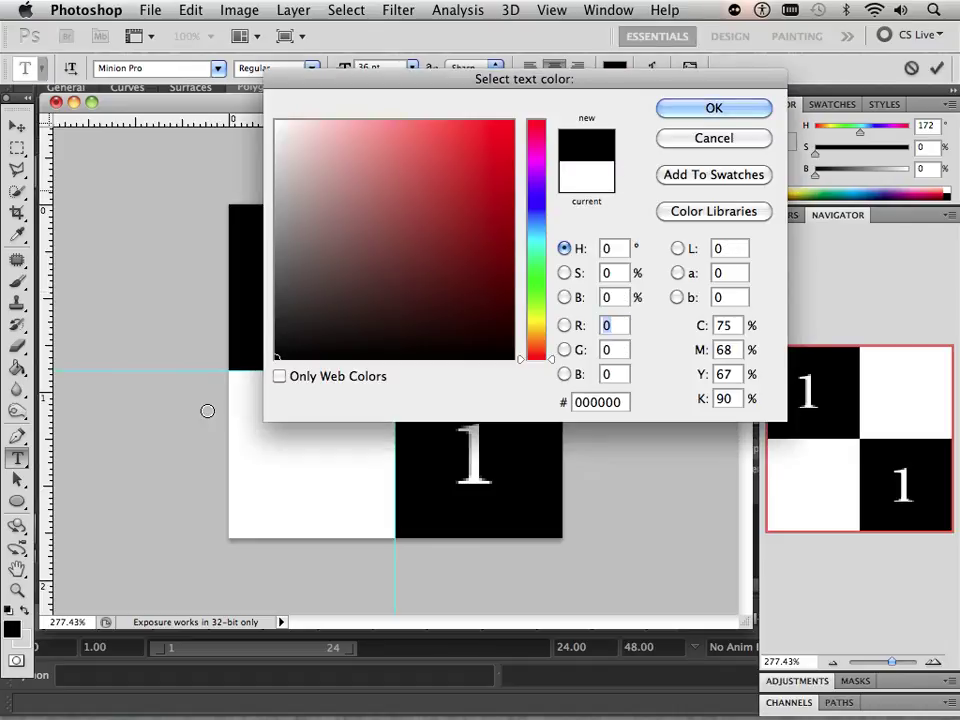
click(716, 112)
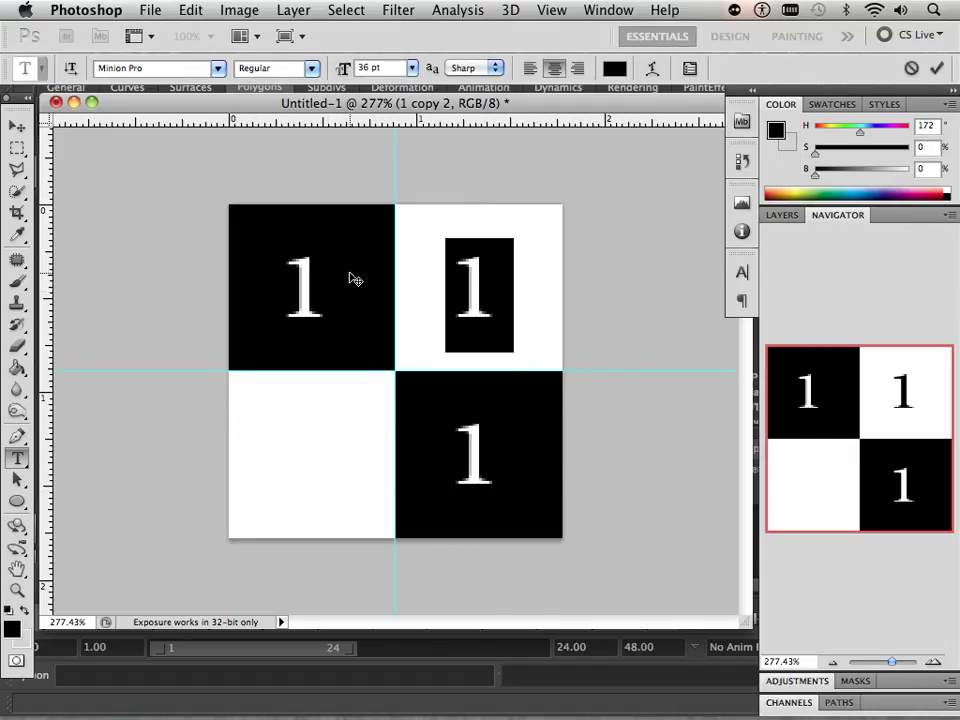
click(17, 125)
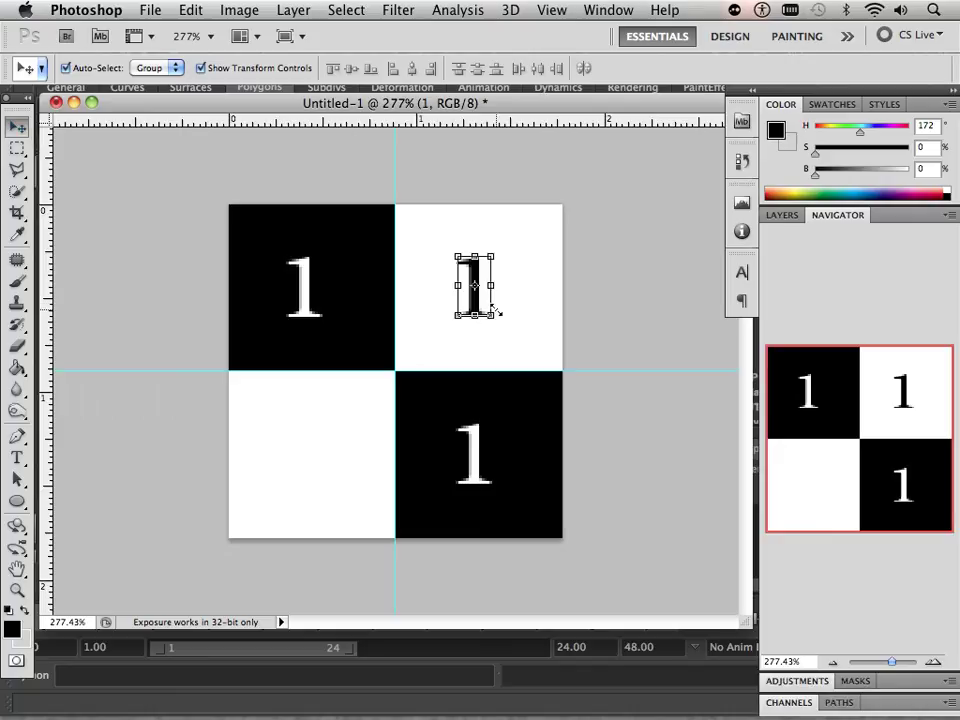
alt+drag(486, 306, 316, 476)
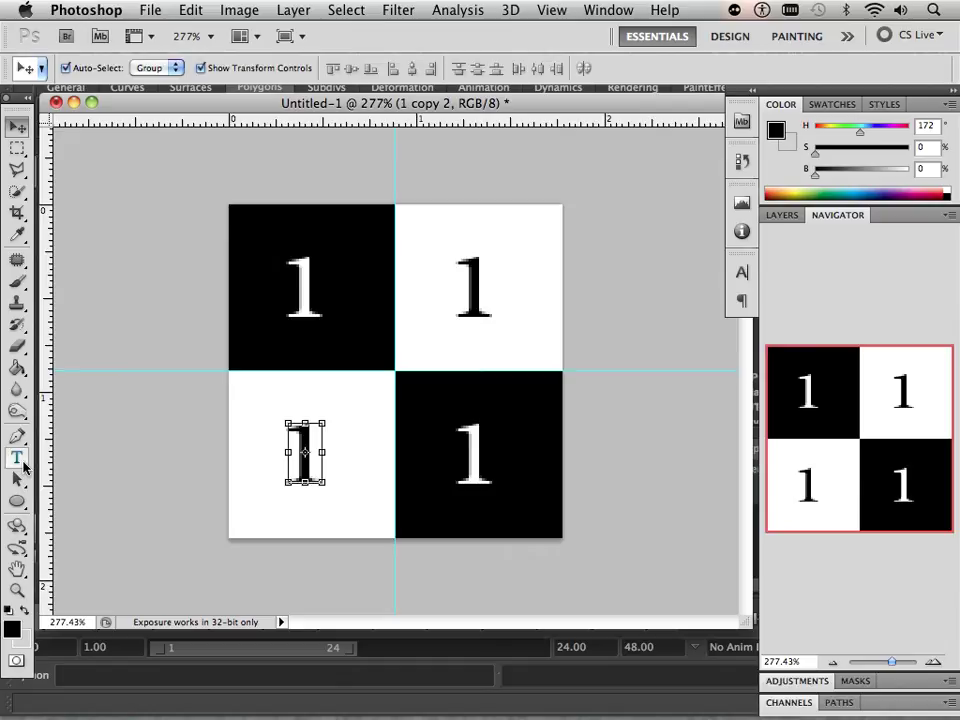
click(17, 457)
Replace the 1s in the bottom-left and top-right white squares with 0.
double_click(312, 474)
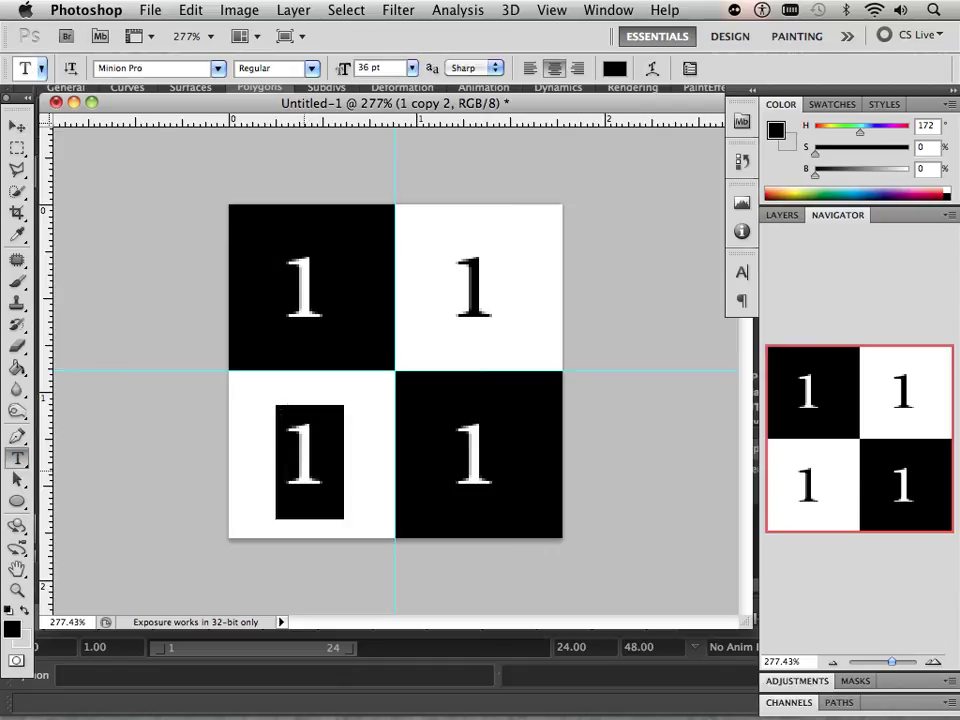
text(0)
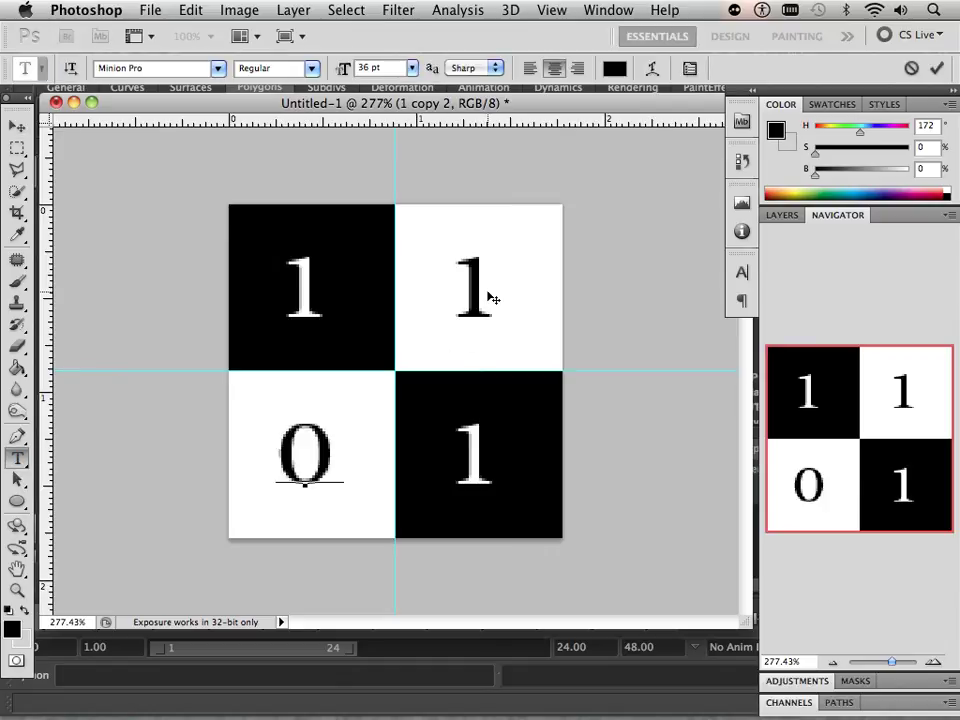
click(17, 126)
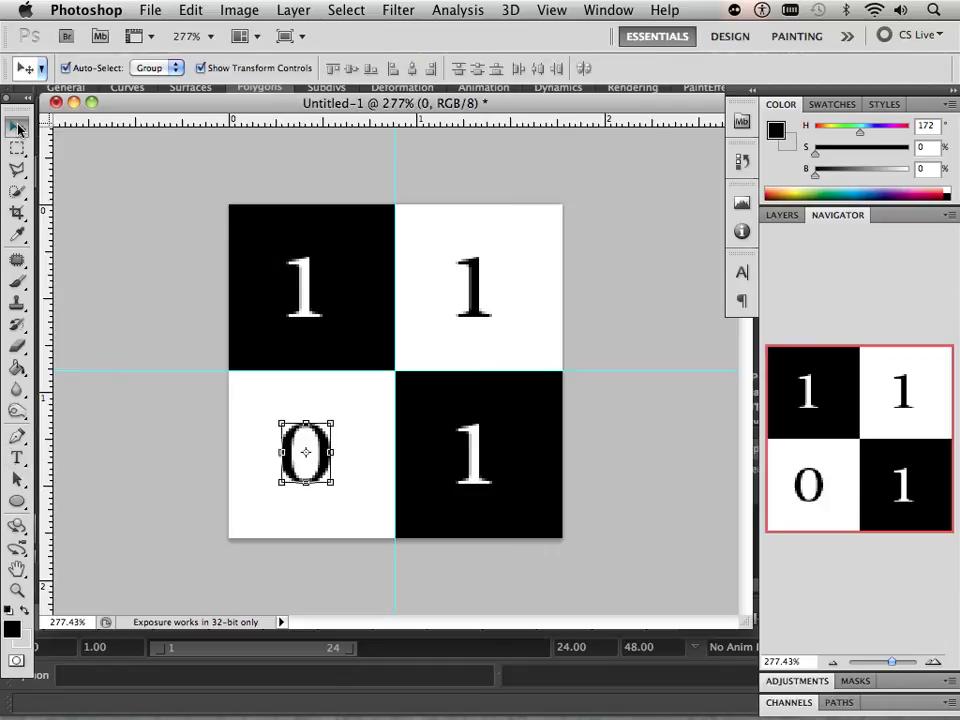
click(465, 304)
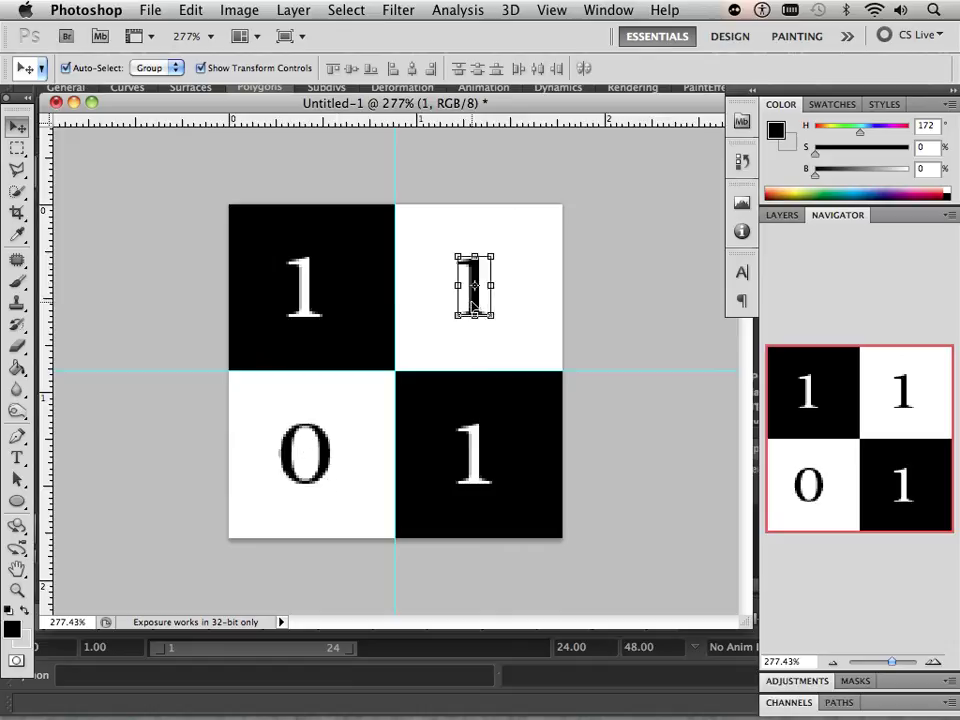
click(19, 456)
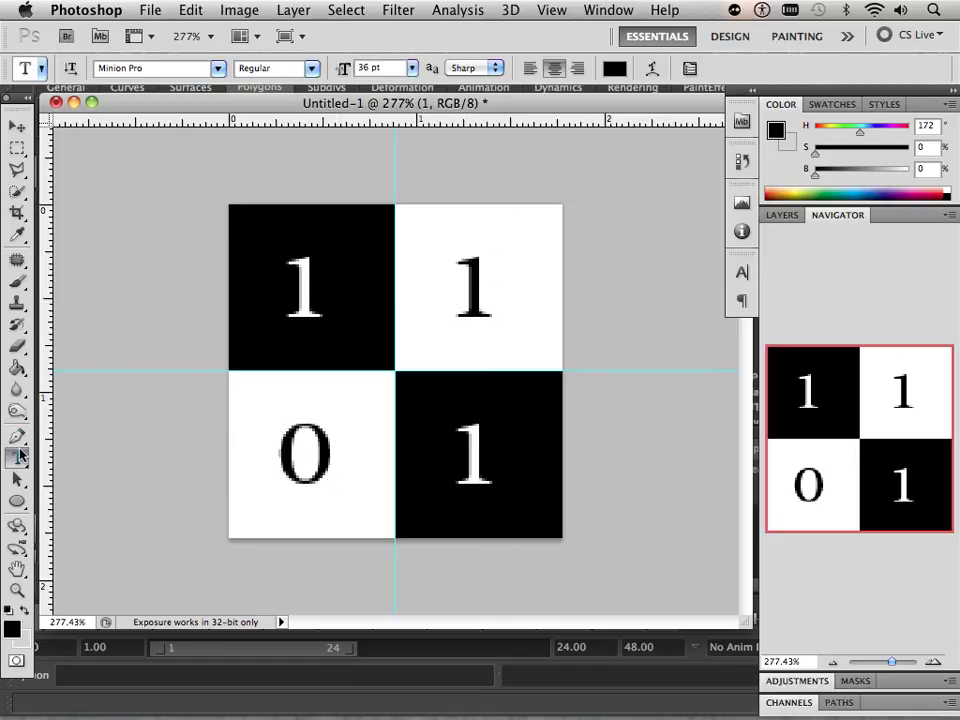
click(470, 318)
double_click(468, 318)
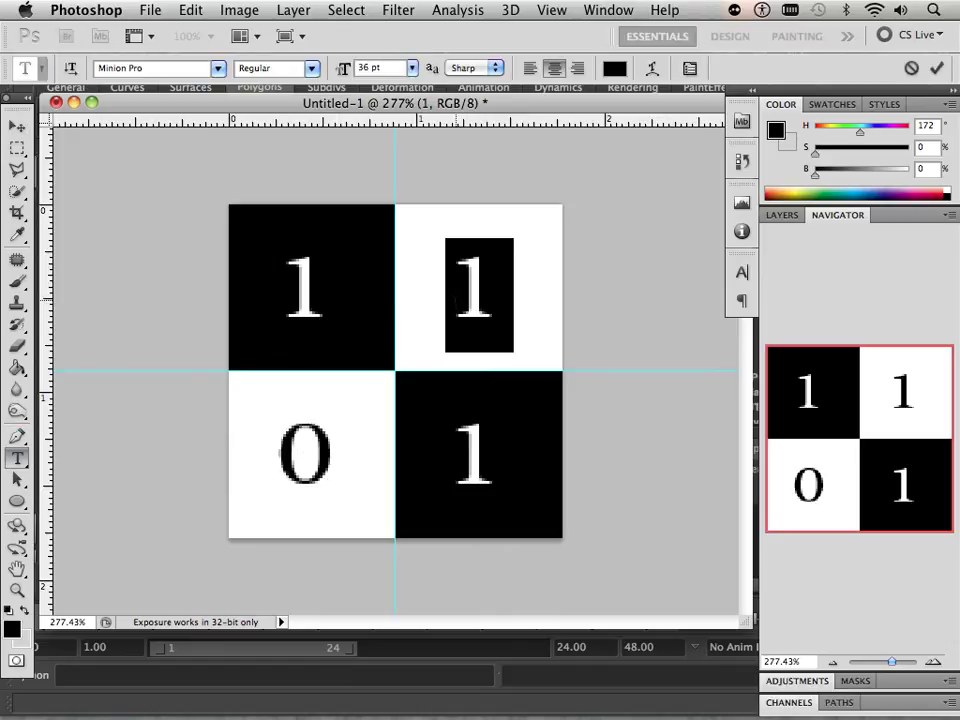
key(BackSpace)
text(0)
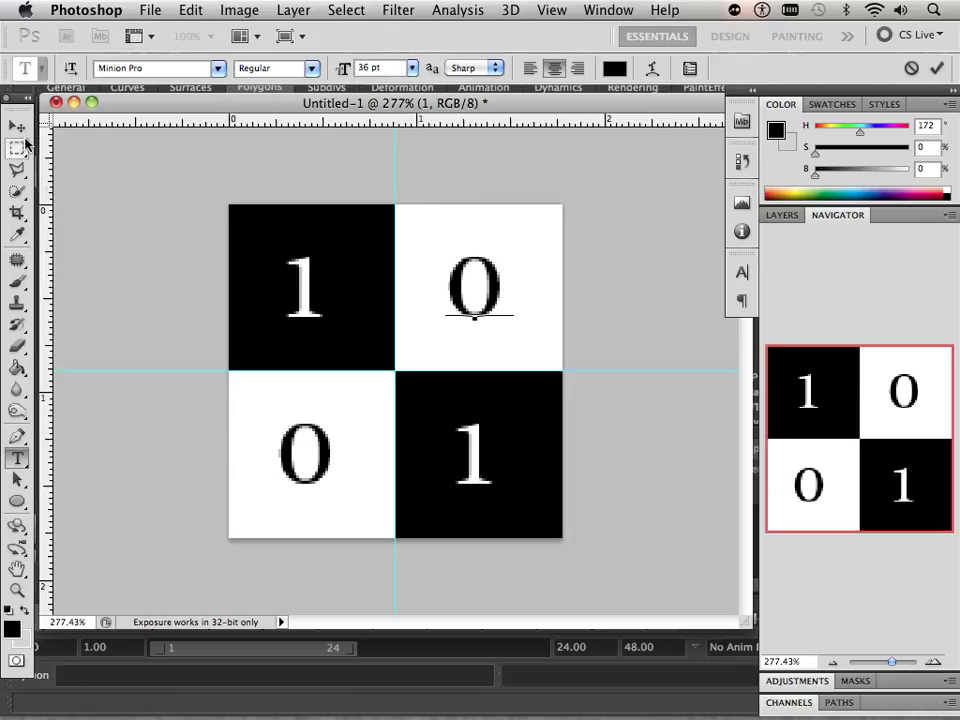
Define the 1 0 / 0 1 checker image as a new pattern named '128'.
click(22, 145)
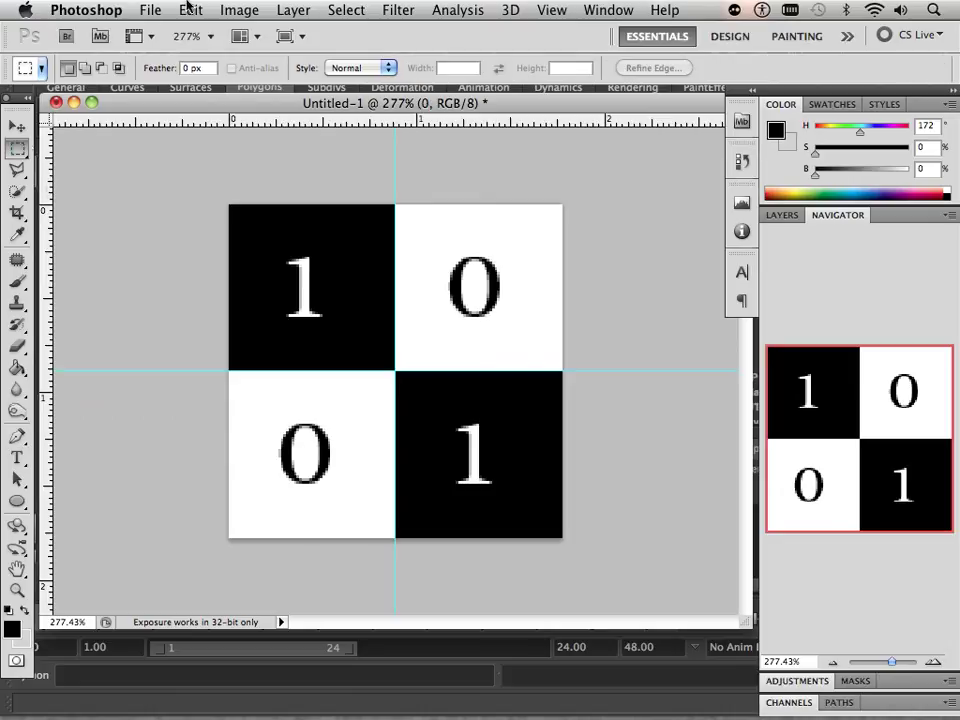
click(187, 8)
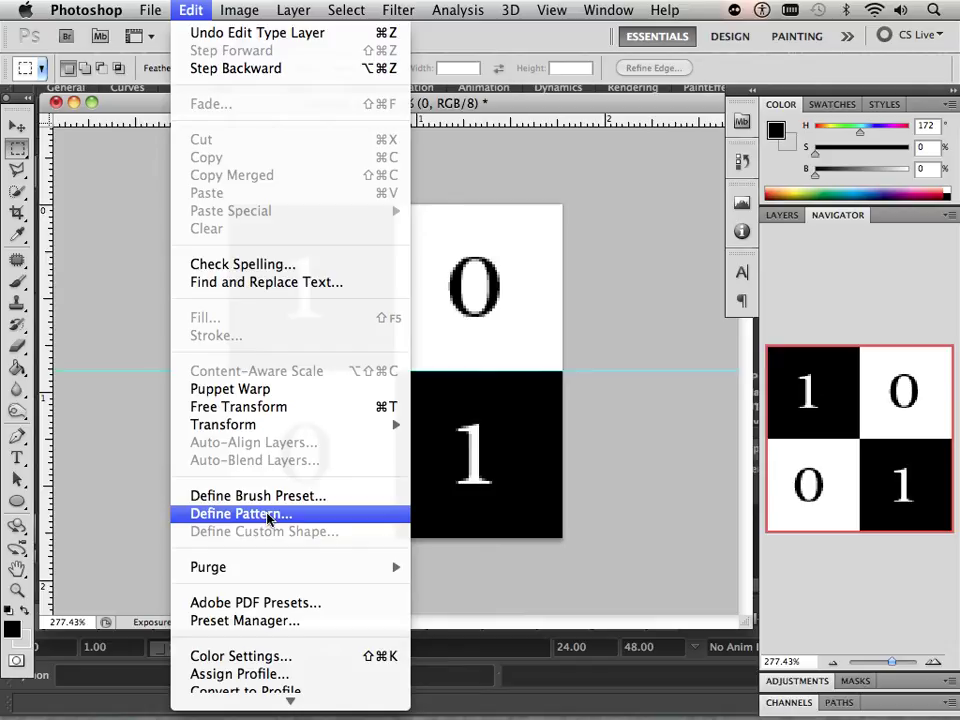
click(268, 515)
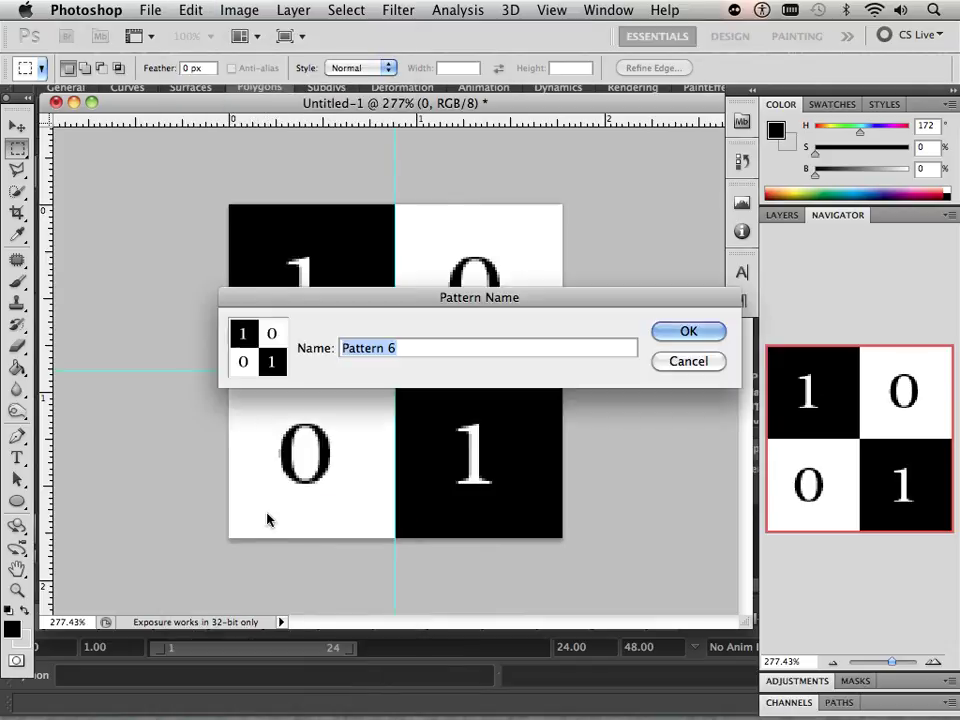
text(1)
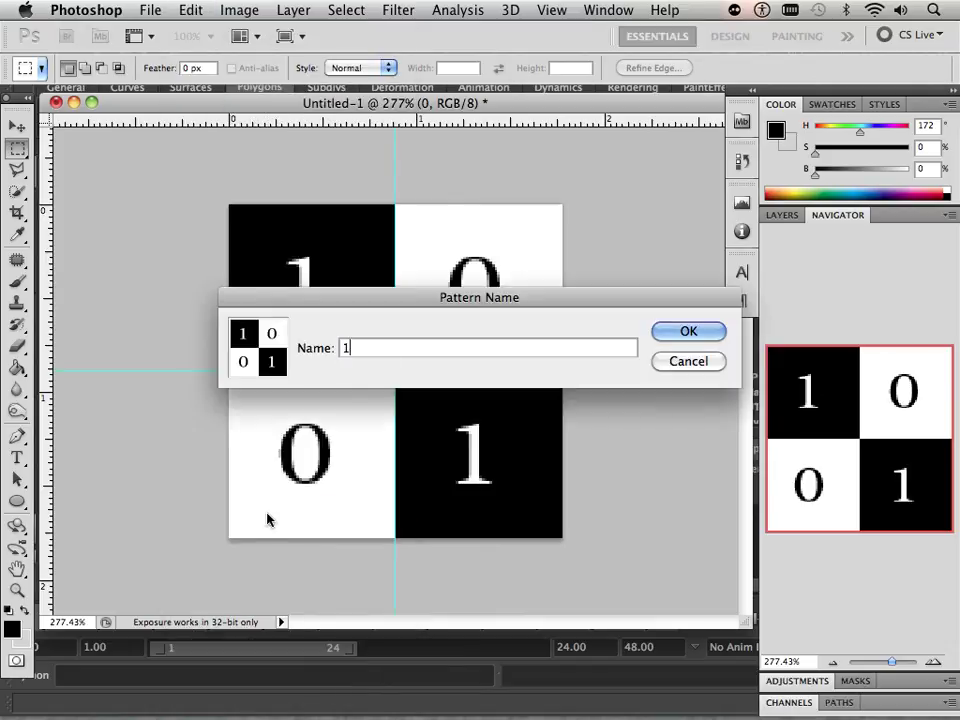
text(28)
key(Return)
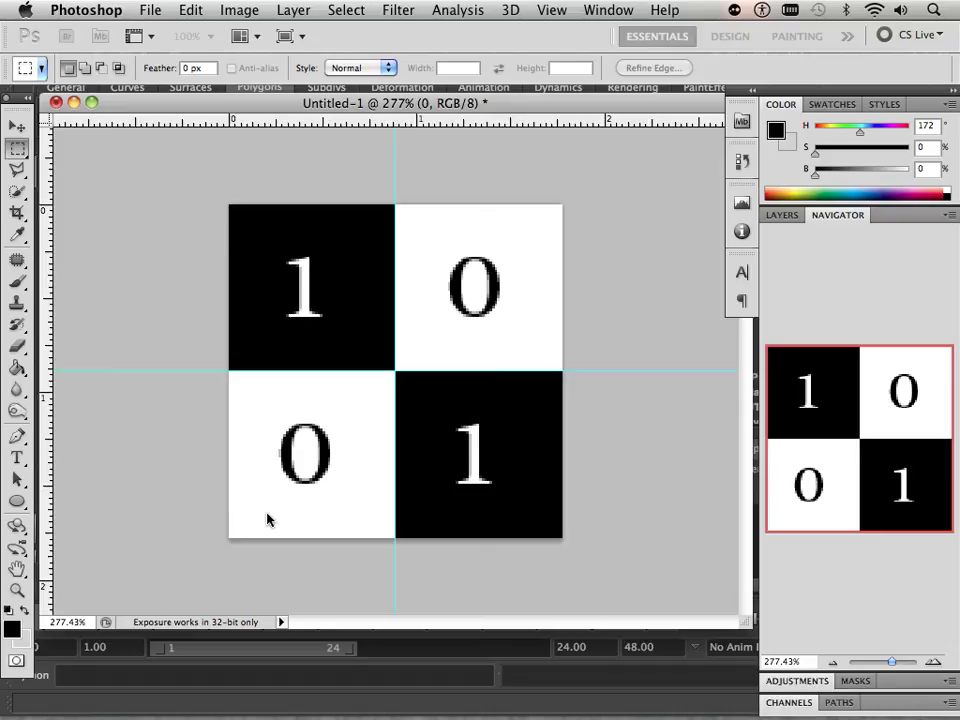
Create a new 1024 × 1024 pixel document.
click(155, 10)
click(160, 32)
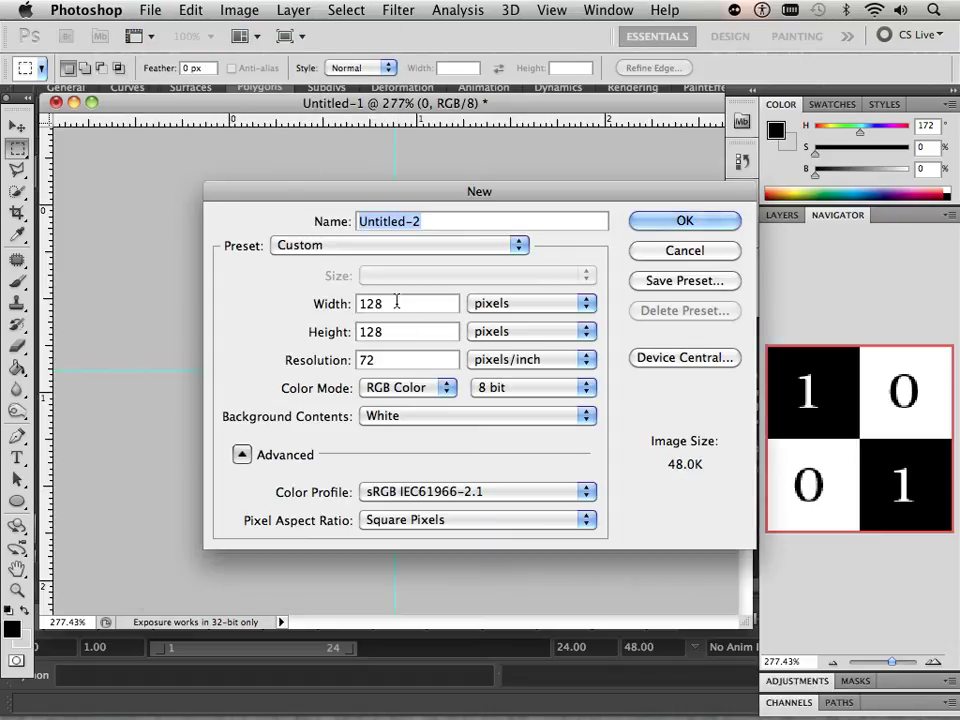
click(316, 304)
text(10)
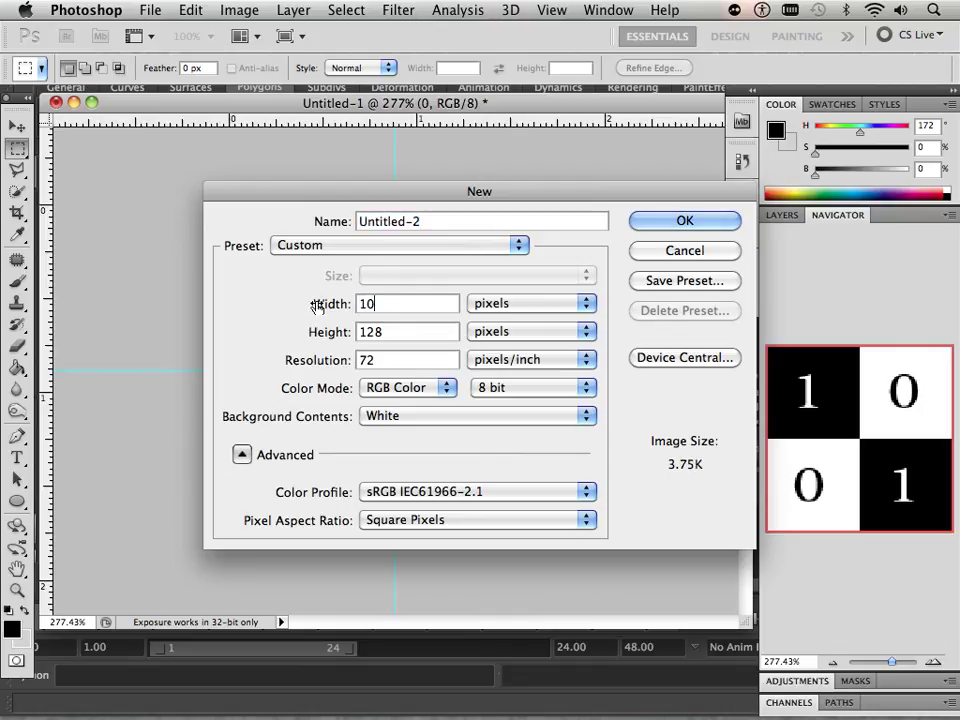
text(24)
key(Tab)
text(1)
text(024)
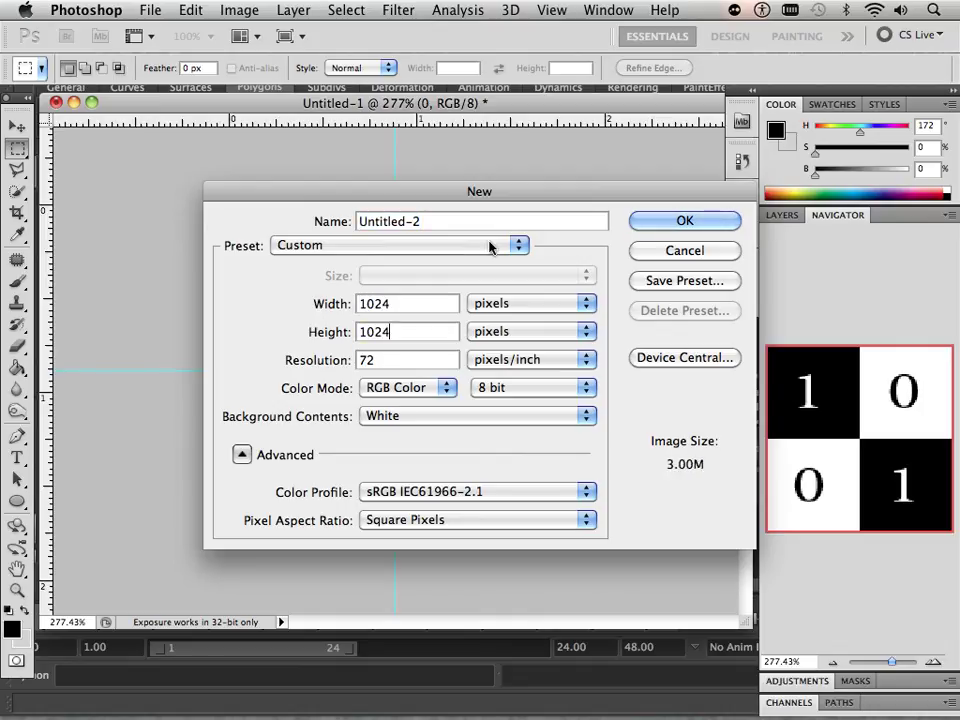
click(678, 222)
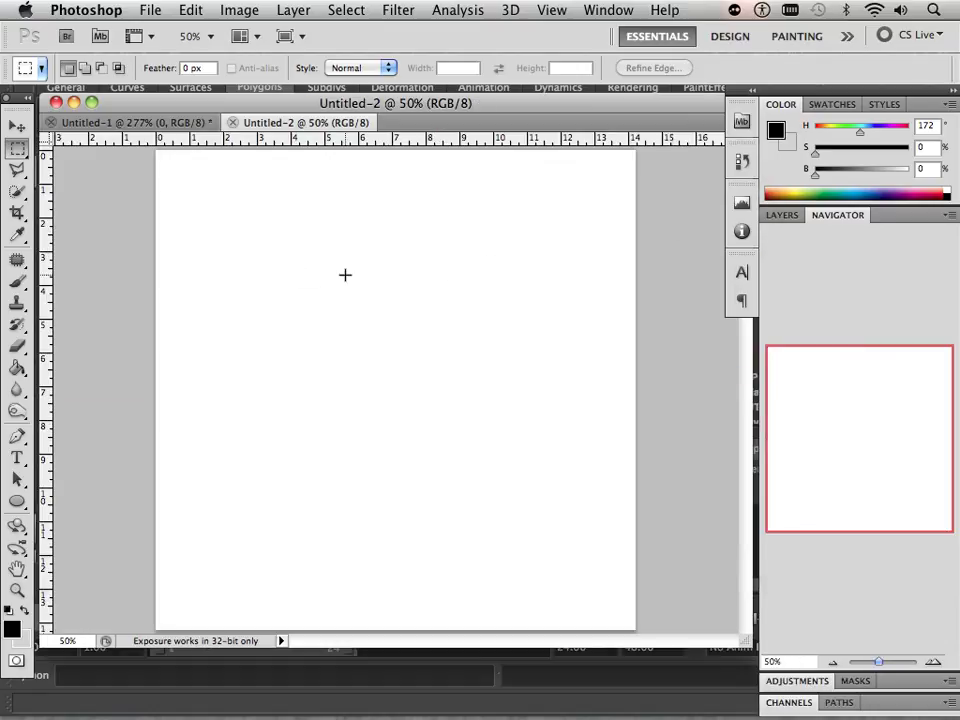
Fill the canvas with the saved 1/0 checker pattern using the Paint Bucket.
click(18, 369)
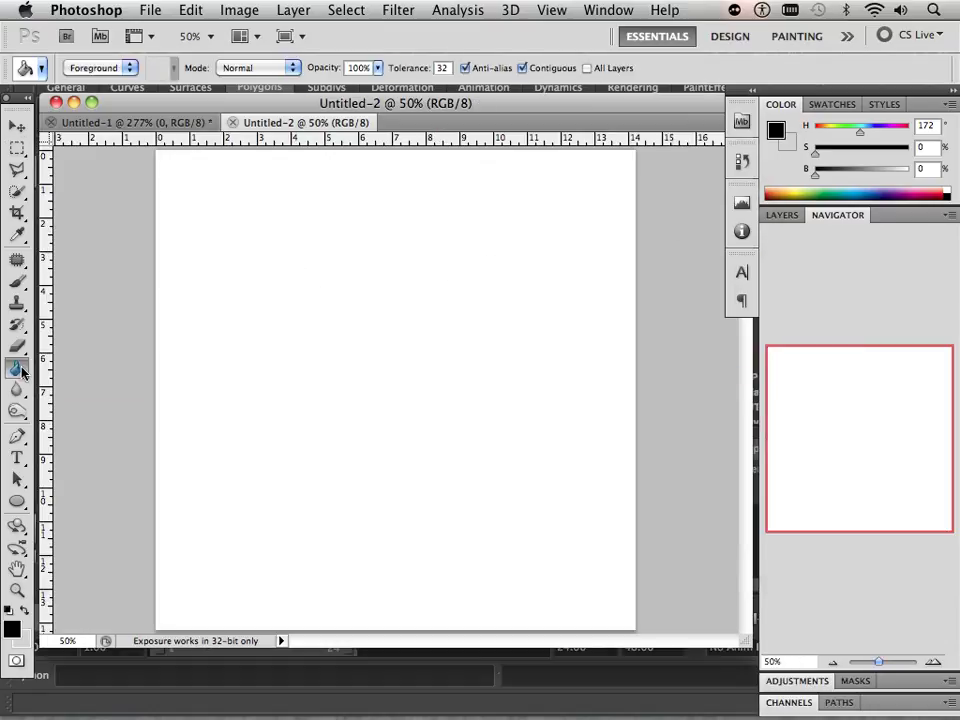
click(128, 68)
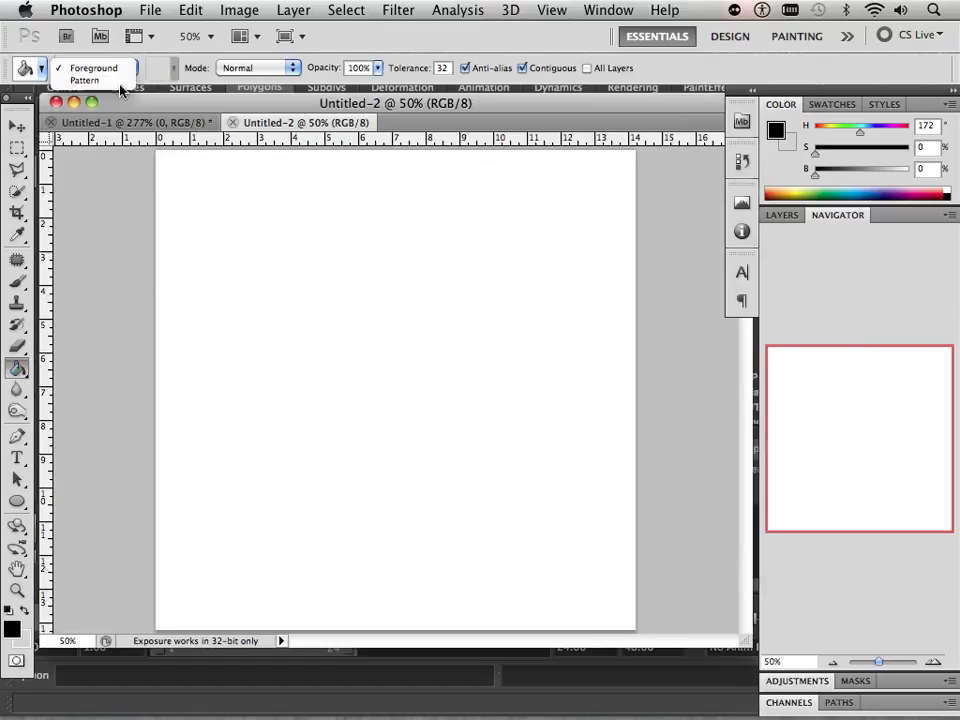
click(118, 84)
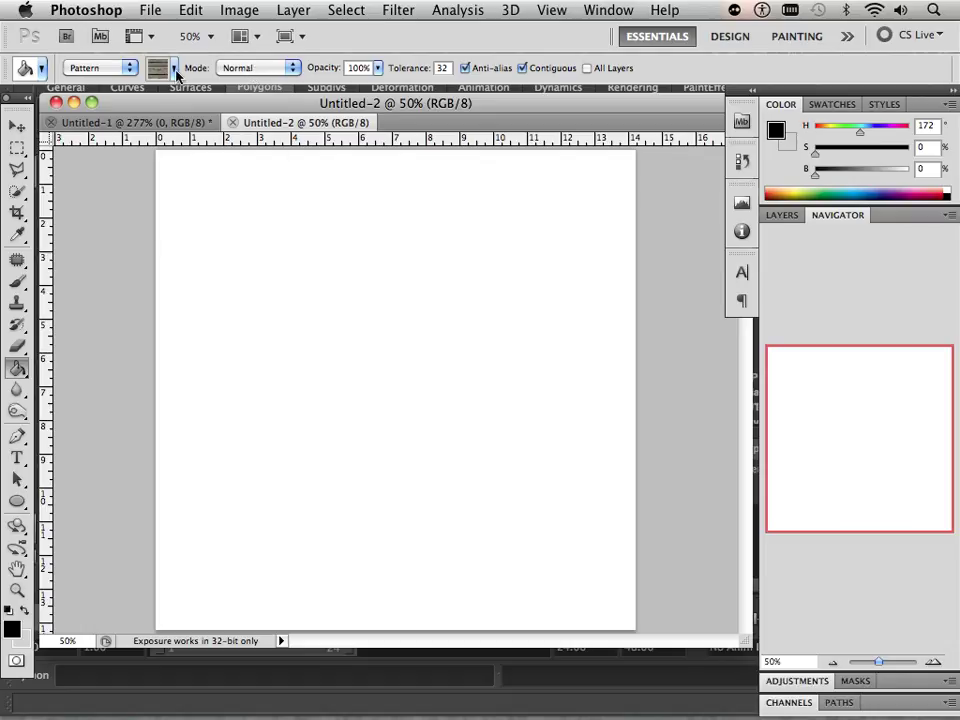
click(174, 68)
click(190, 145)
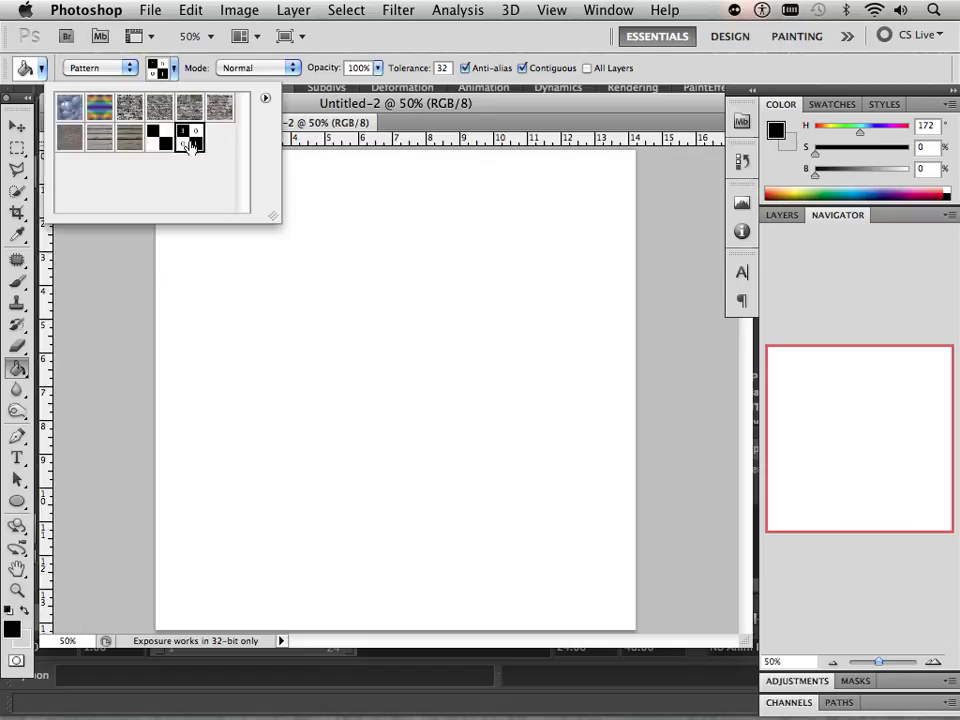
click(80, 320)
click(323, 318)
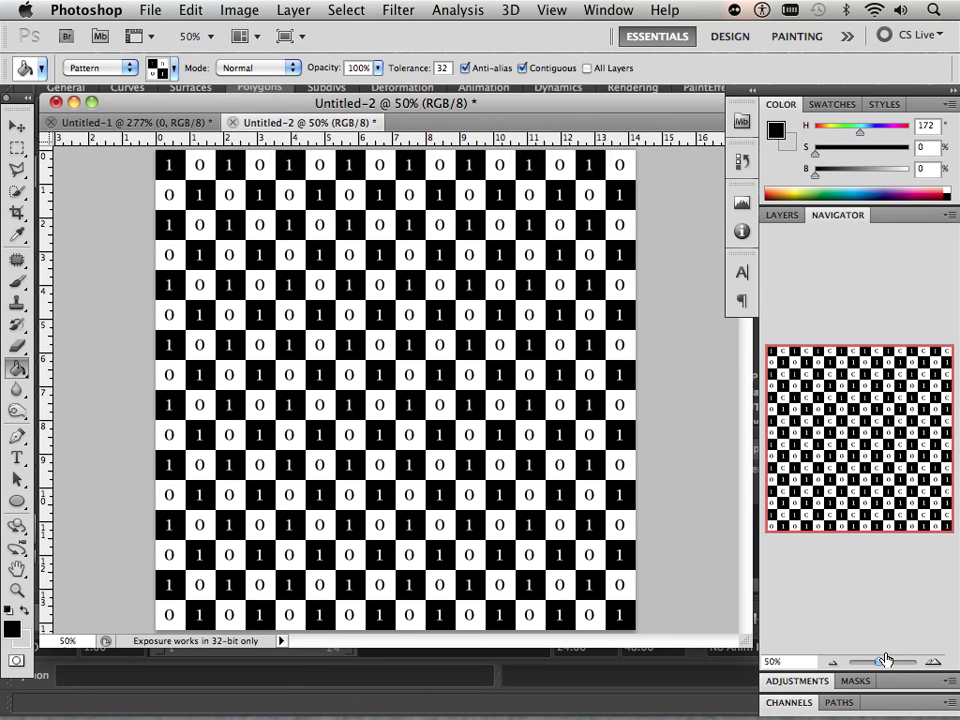
drag(880, 663, 883, 662)
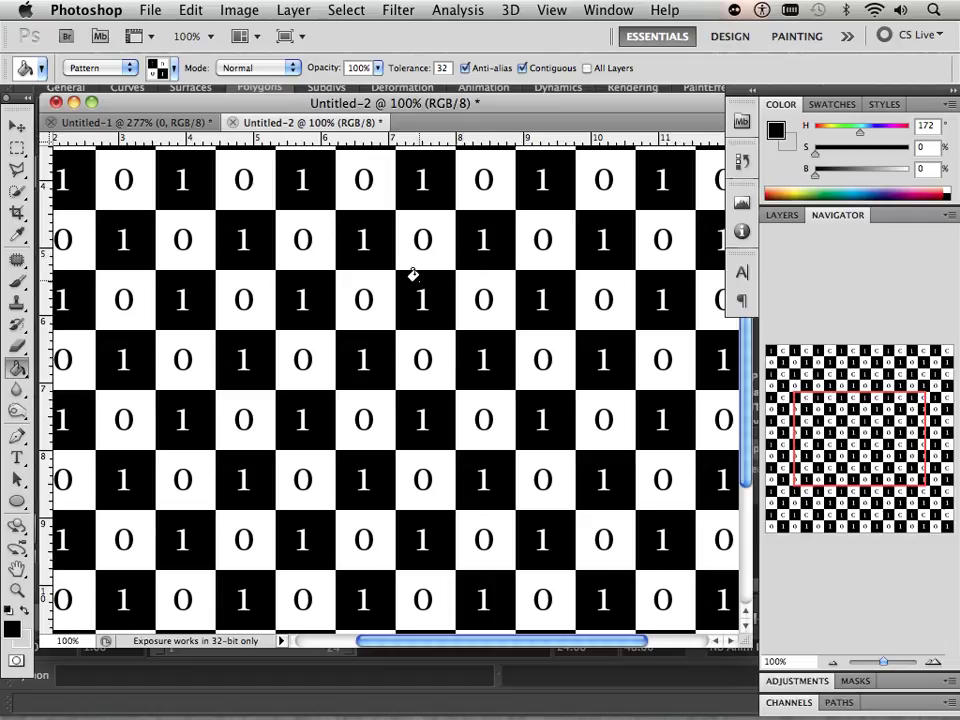
click(150, 10)
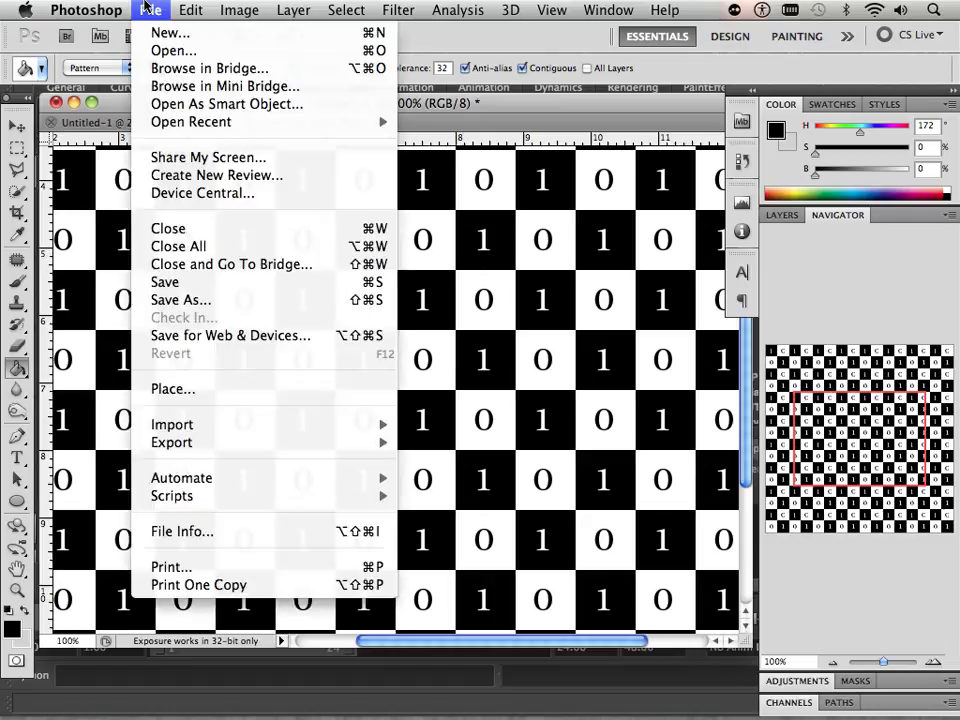
Save As into the Uv Lecture folder on the desktop.
click(184, 301)
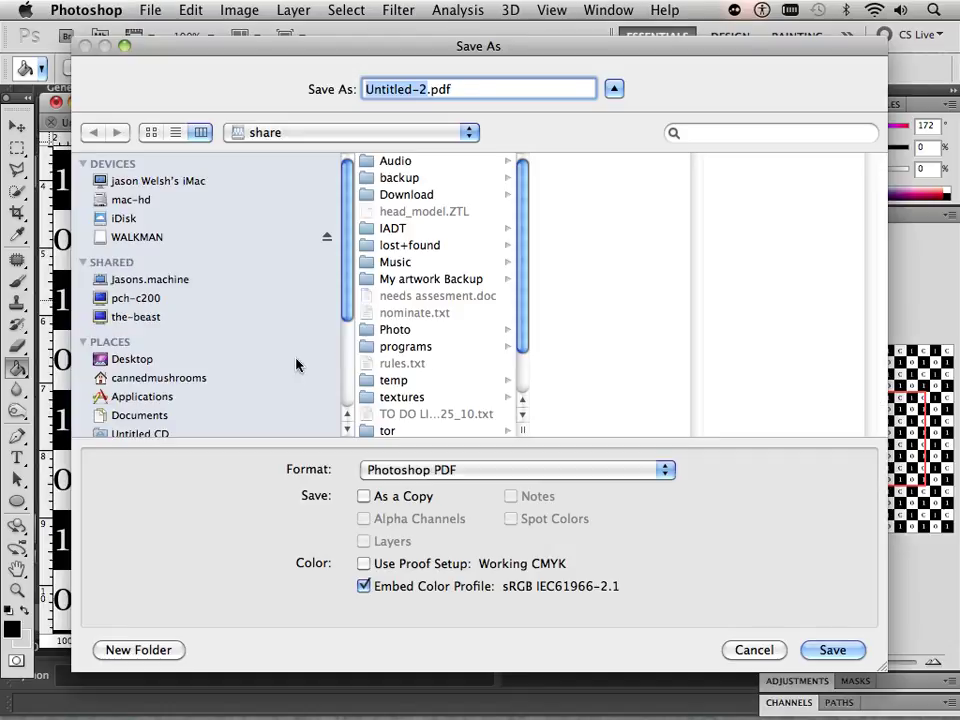
scroll(507, 345, down, 2)
scroll(507, 345, down, 1)
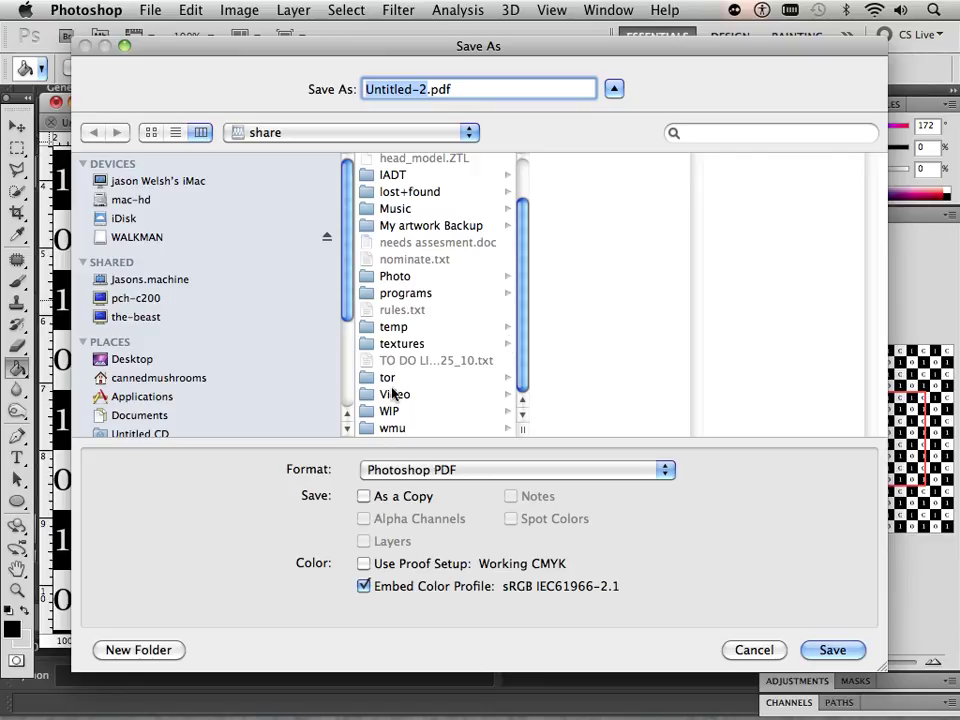
click(120, 359)
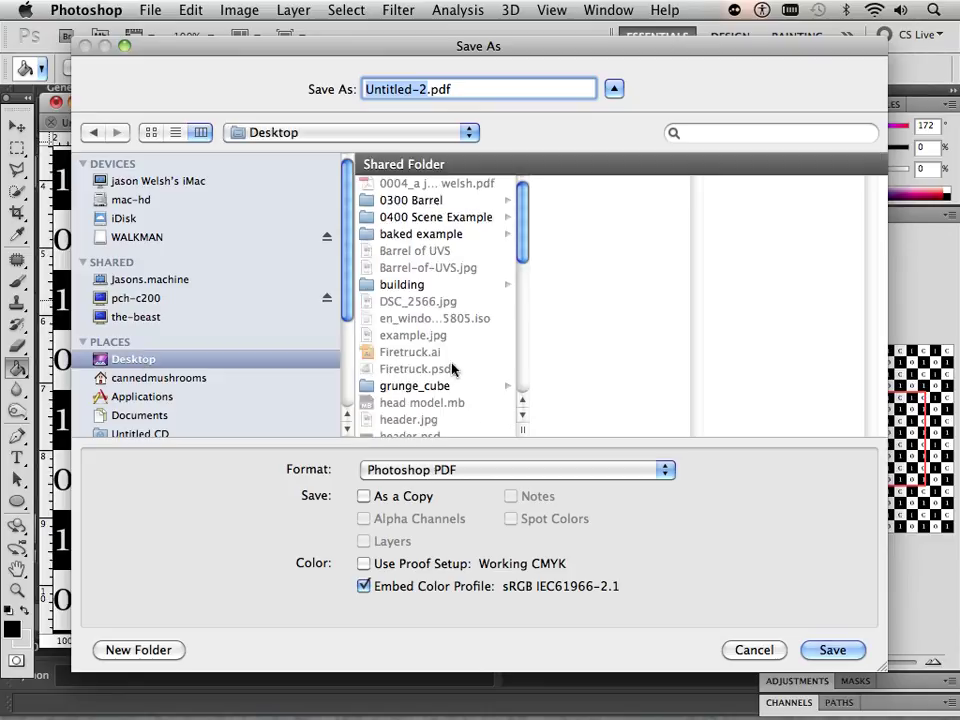
scroll(452, 369, down, 5)
click(386, 362)
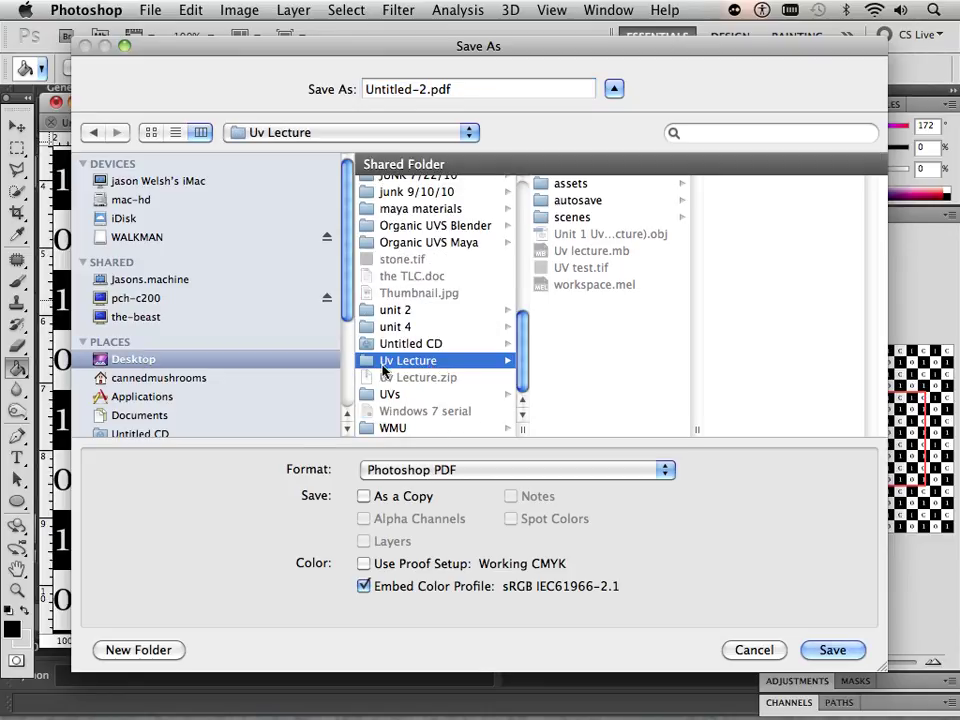
Save as TIFF 'UV test.tif', overwriting the old file, with no compression.
click(433, 472)
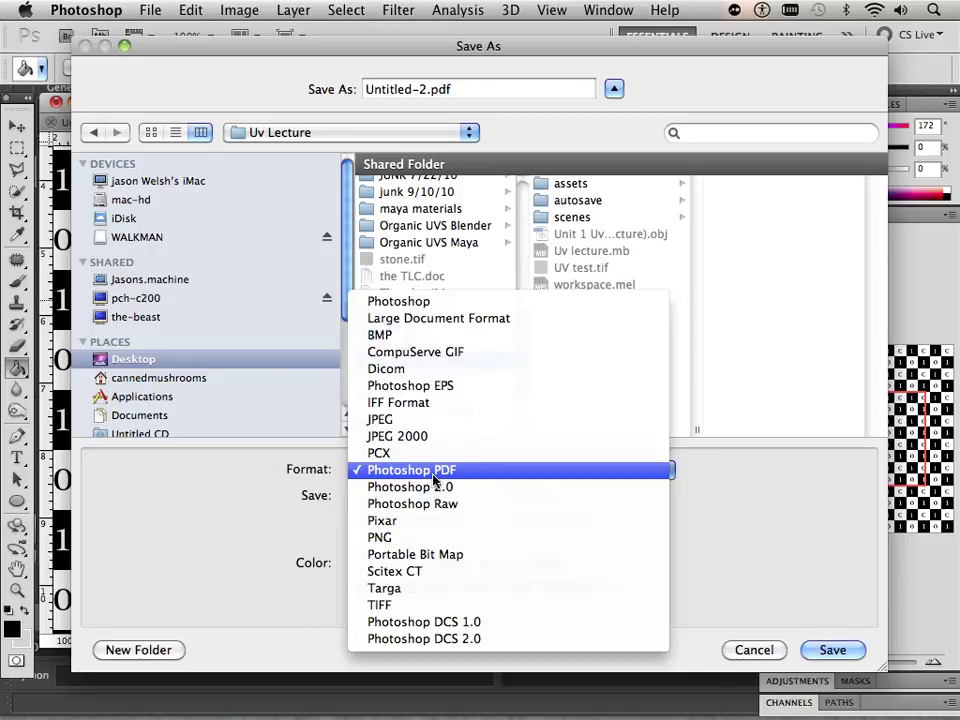
click(418, 605)
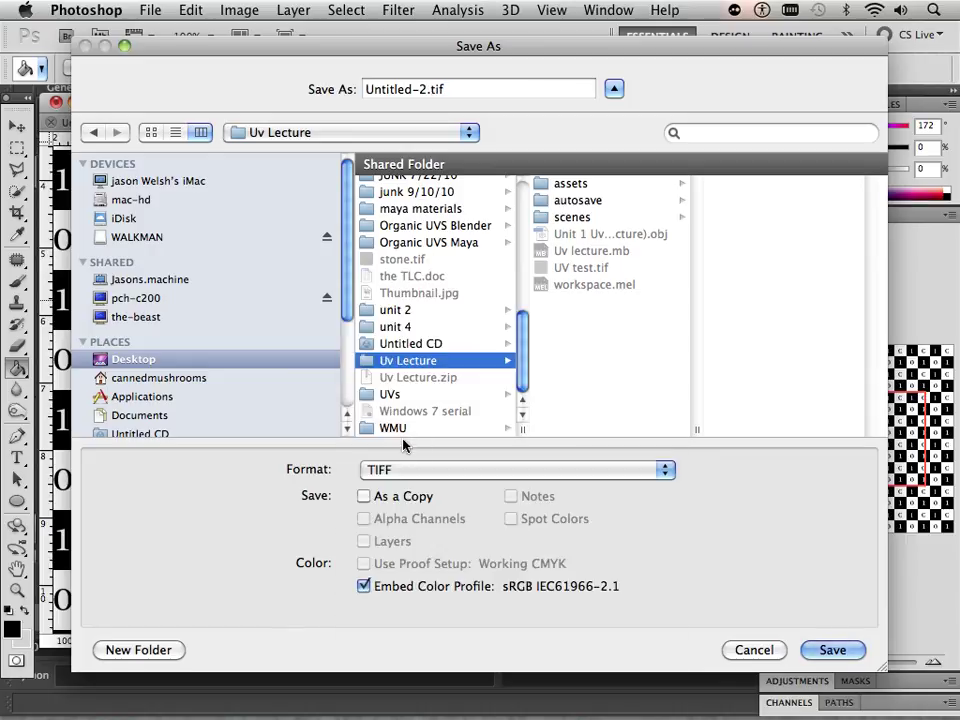
click(583, 268)
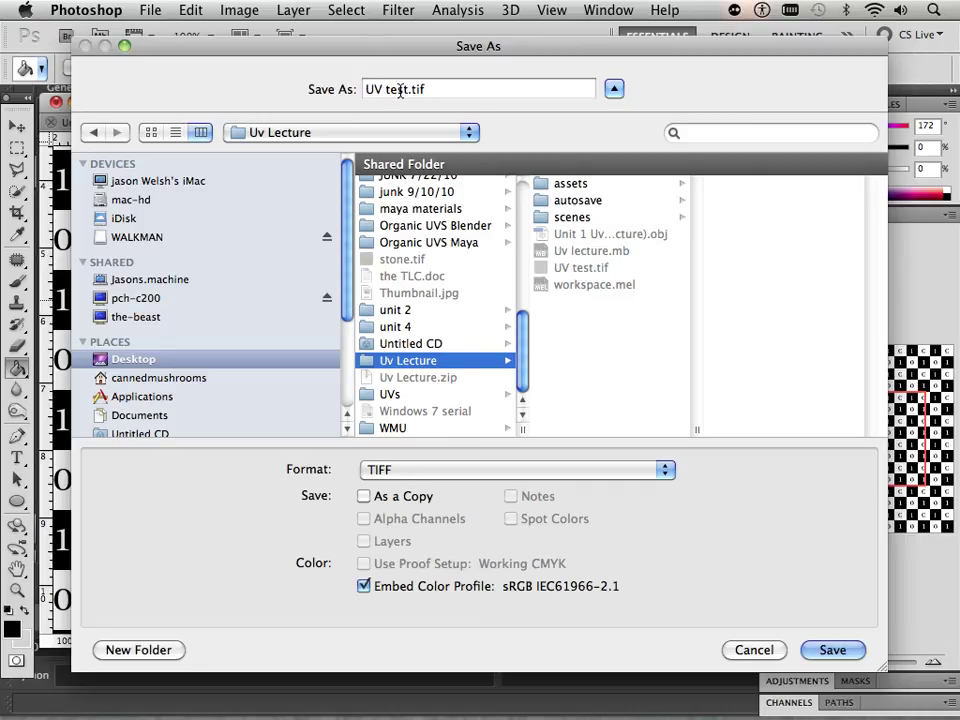
click(828, 655)
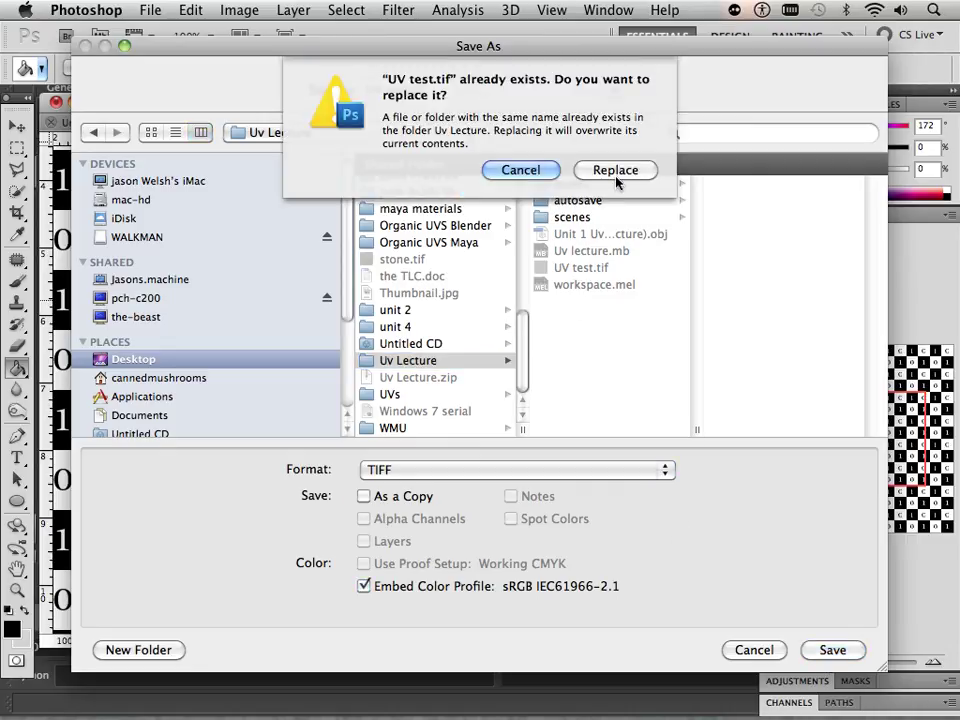
click(615, 172)
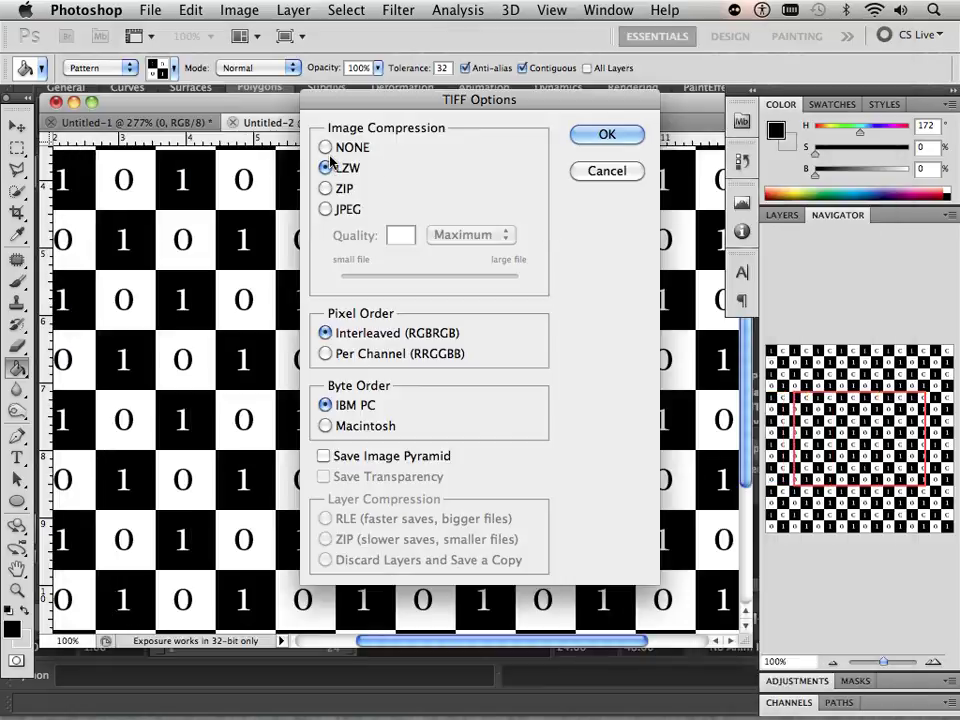
click(326, 148)
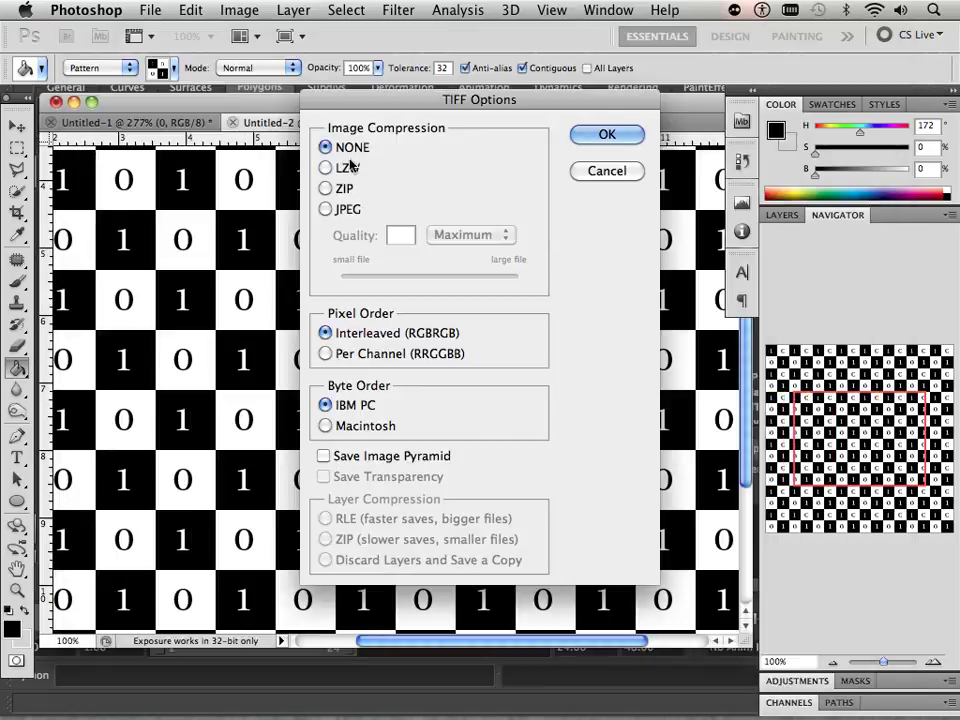
click(590, 137)
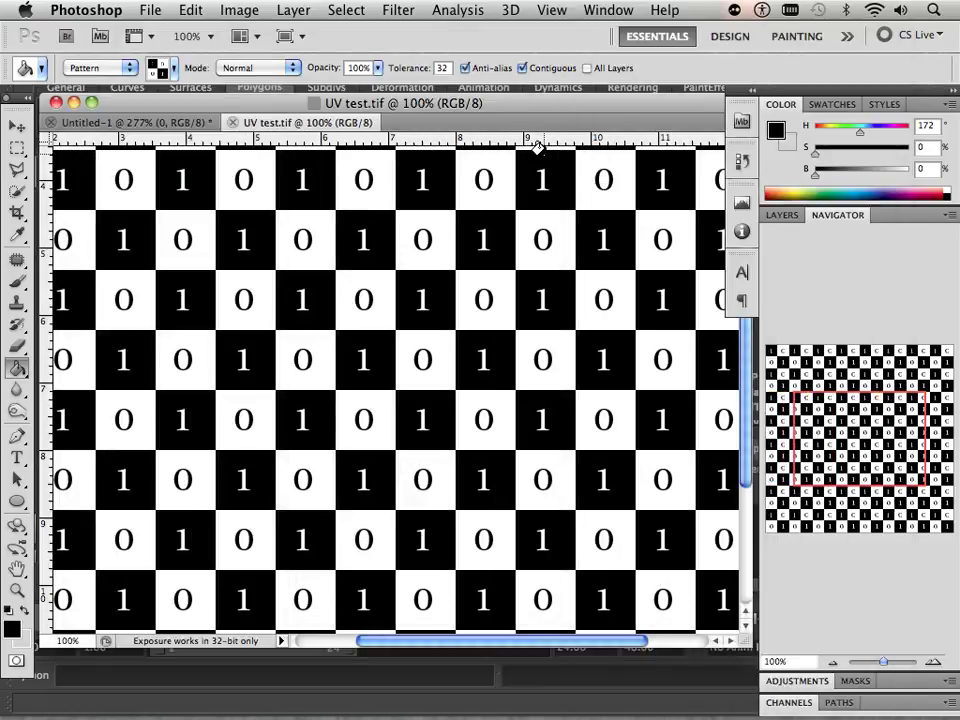
Switch to Maya and open the Hypershade via Window > Rendering Editors.
click(360, 705)
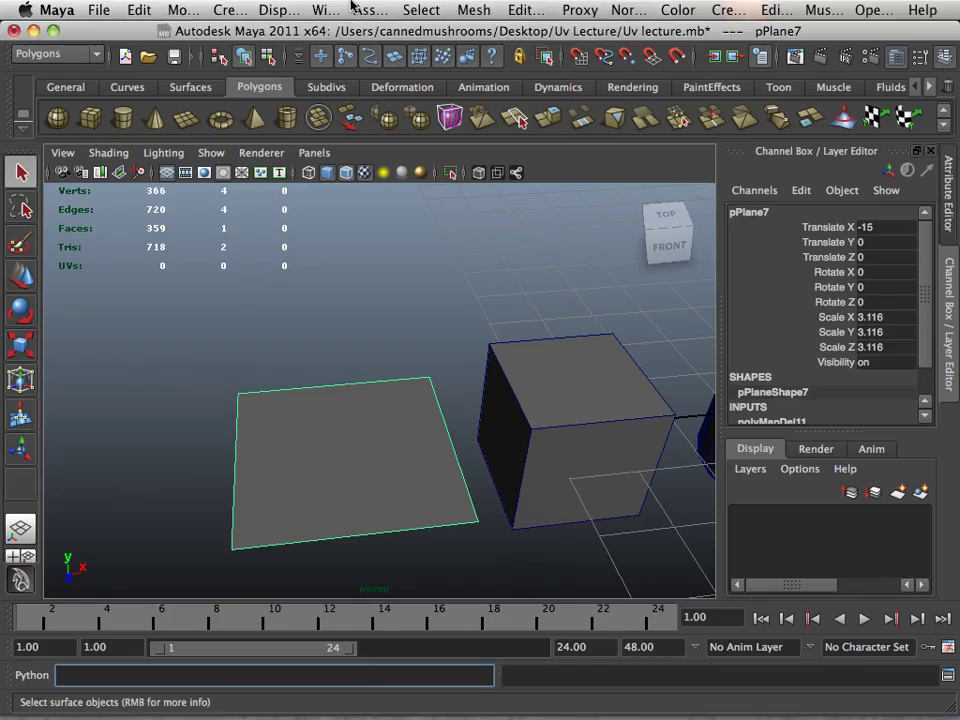
click(331, 12)
mouse_move(381, 60)
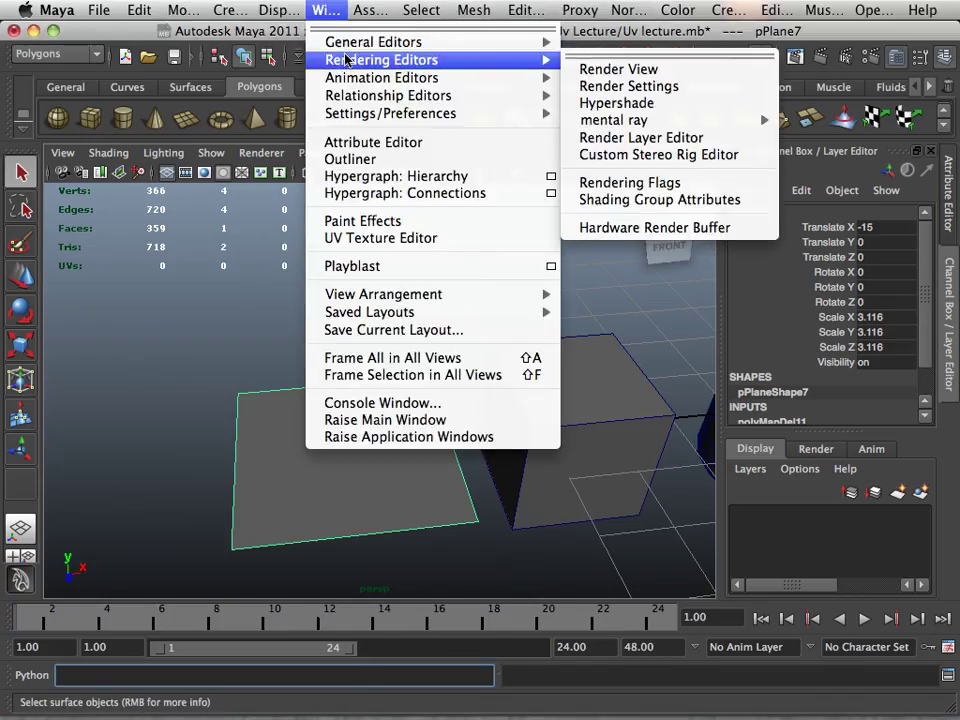
click(597, 104)
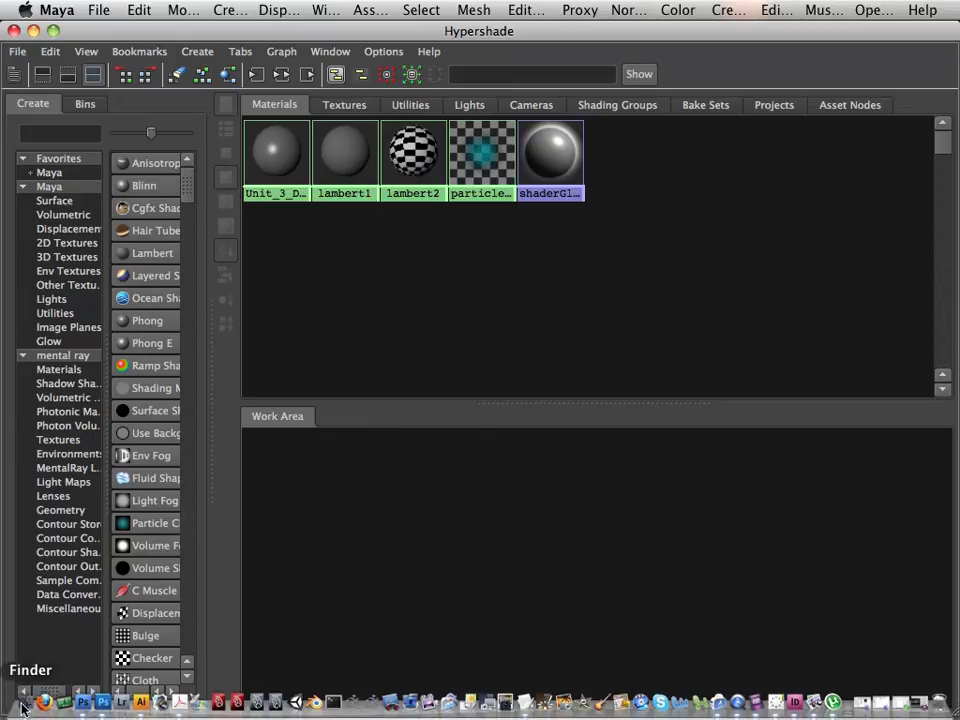
Drag UV test.tif from Finder into the Hypershade to create the UV_test_1 file texture.
click(22, 704)
mouse_move(265, 34)
mouse_down()
mouse_move(524, 326)
mouse_move(508, 343)
mouse_up()
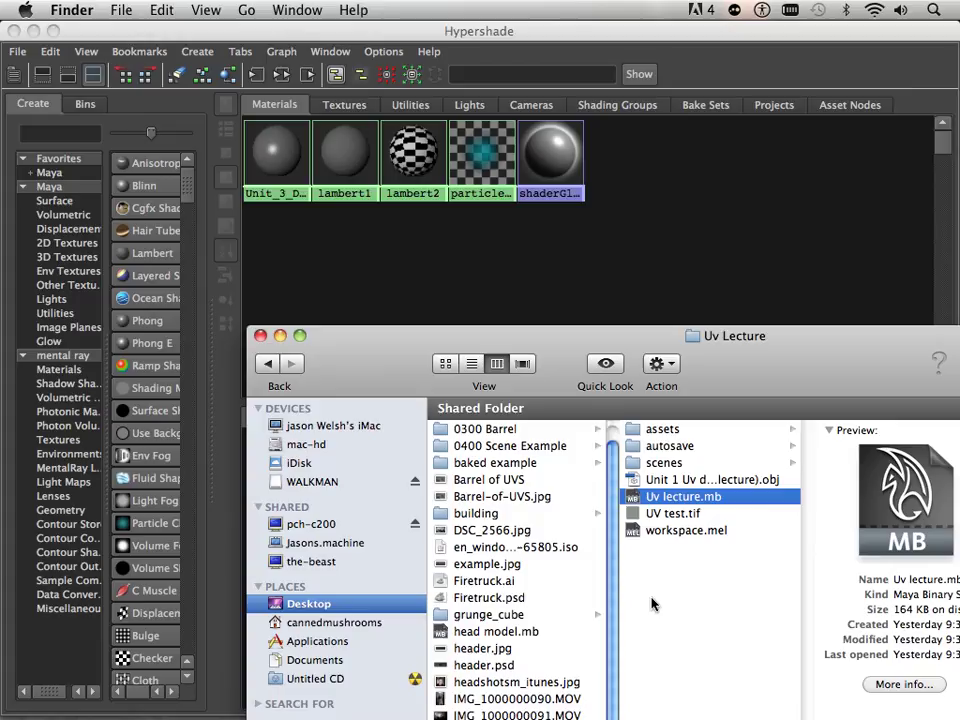
click(660, 513)
drag(660, 513, 364, 110)
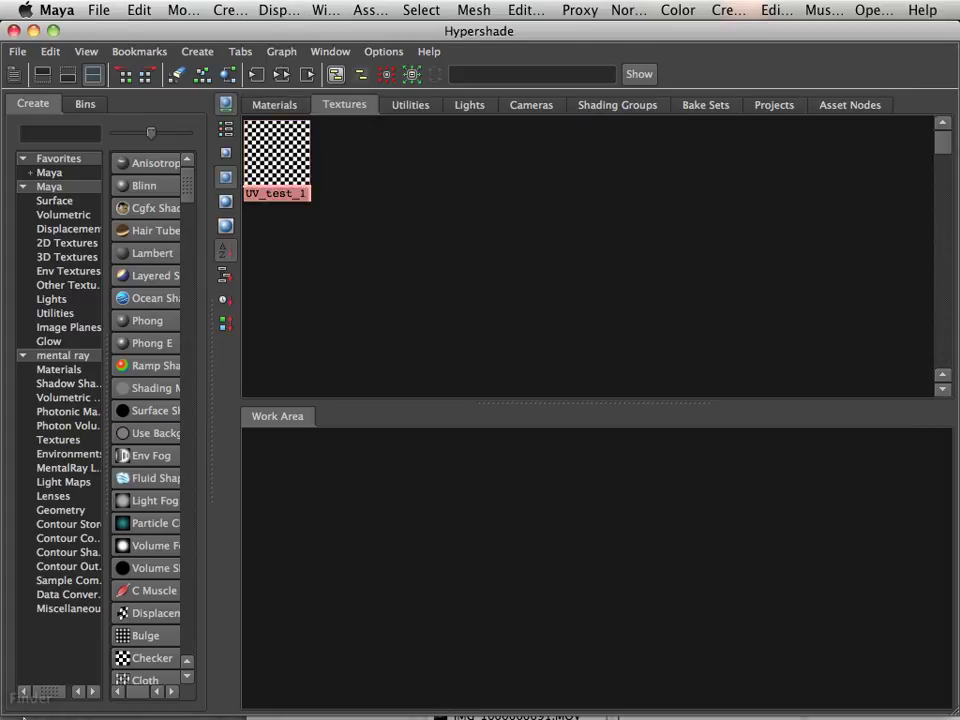
click(27, 712)
mouse_move(672, 513)
mouse_down()
mouse_move(450, 203)
mouse_move(678, 520)
mouse_up()
drag(405, 364, 598, 704)
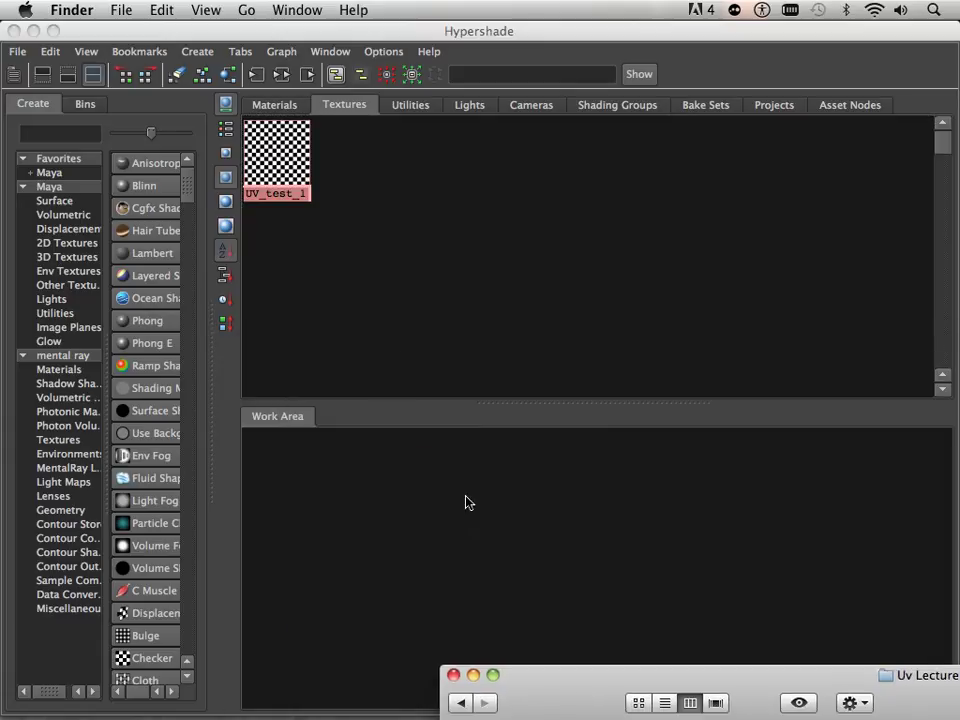
Create a new Lambert material, lambert3, from the Hypershade materials list.
click(279, 107)
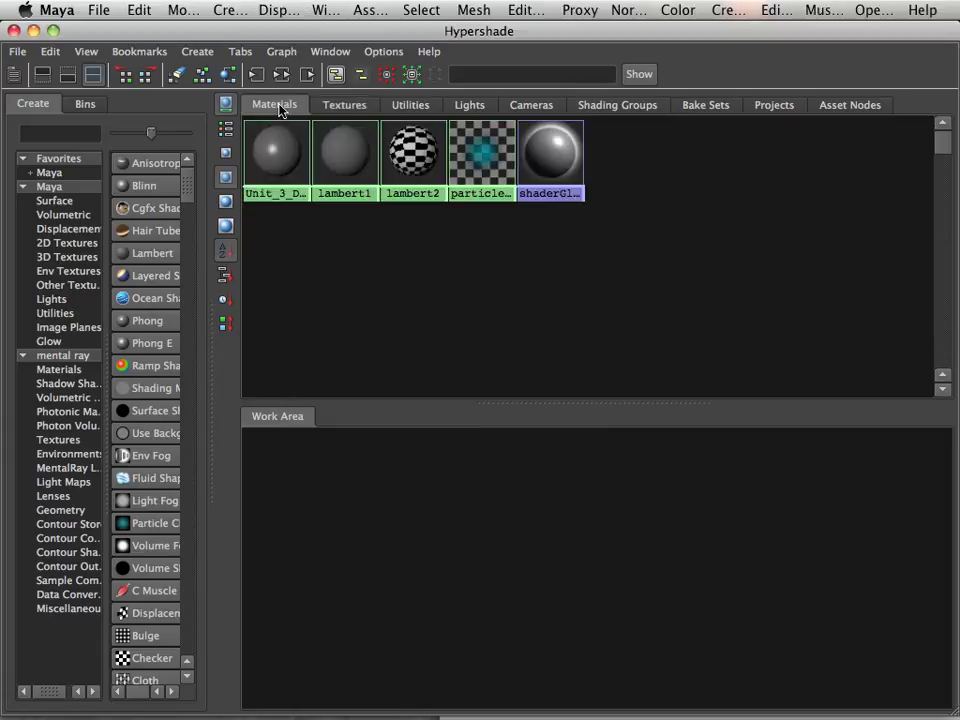
click(410, 146)
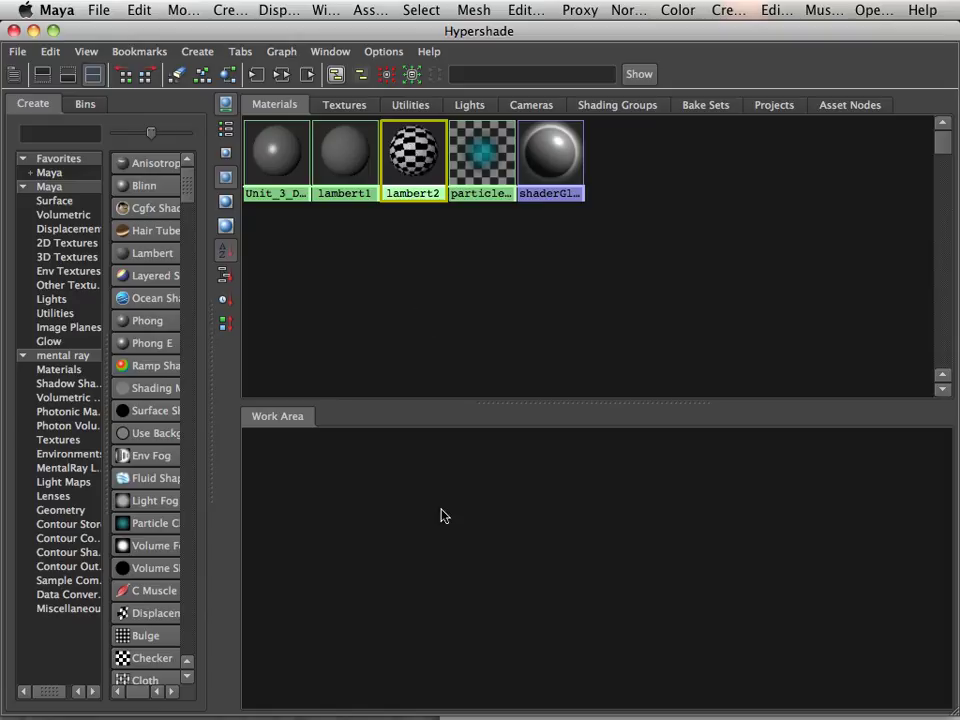
click(129, 258)
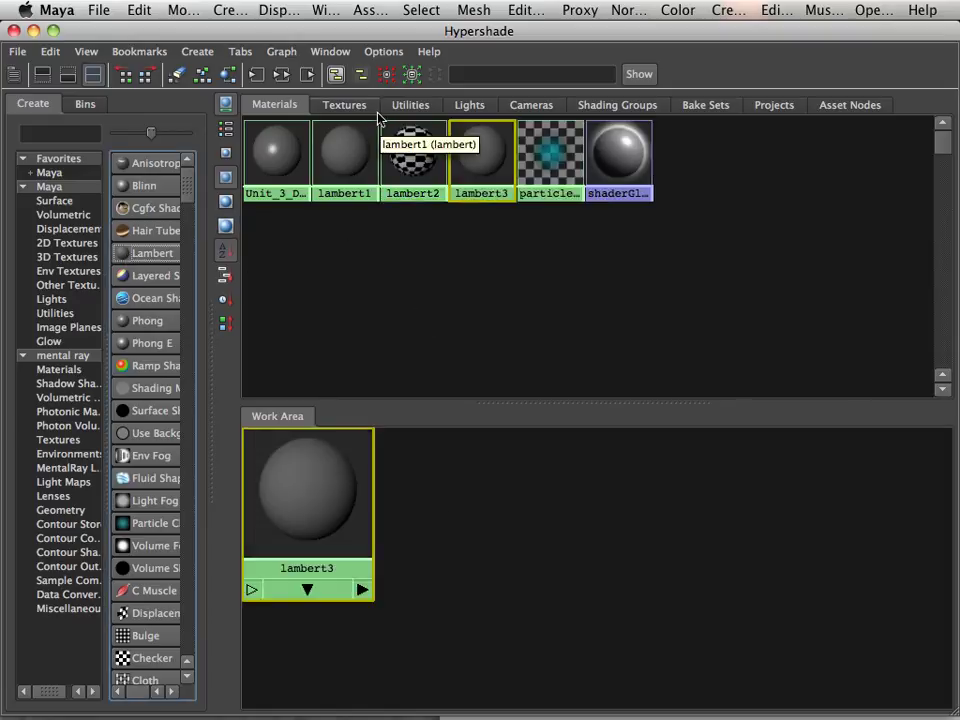
Connect the UV_test_1 texture to lambert3's color and reposition the lambert3 node.
click(345, 105)
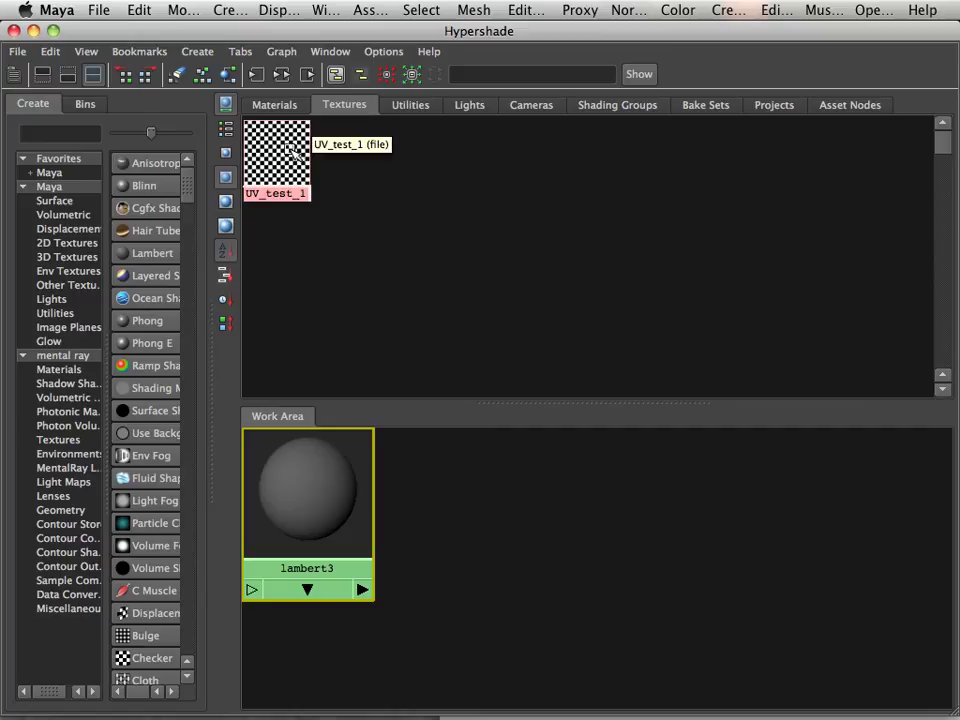
middle_drag(292, 150, 315, 505)
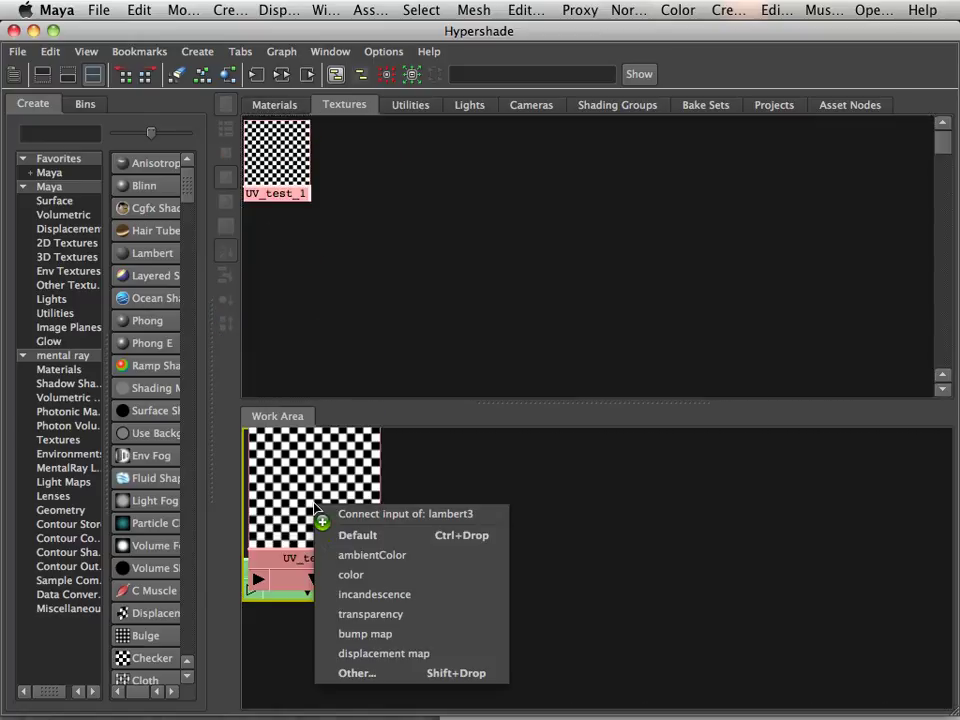
click(347, 575)
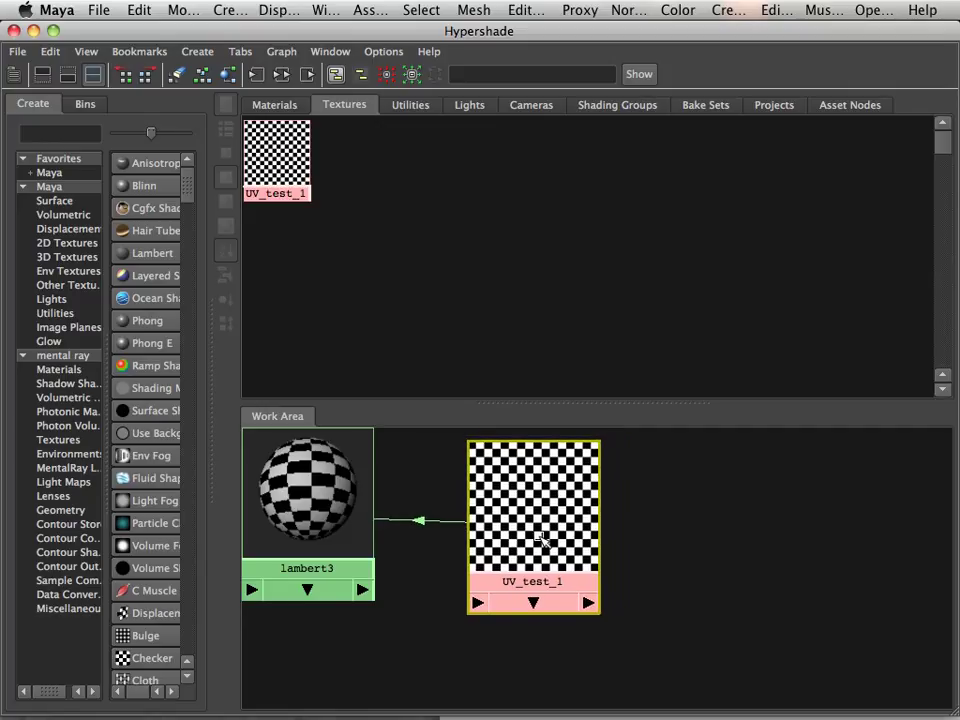
drag(352, 488, 395, 494)
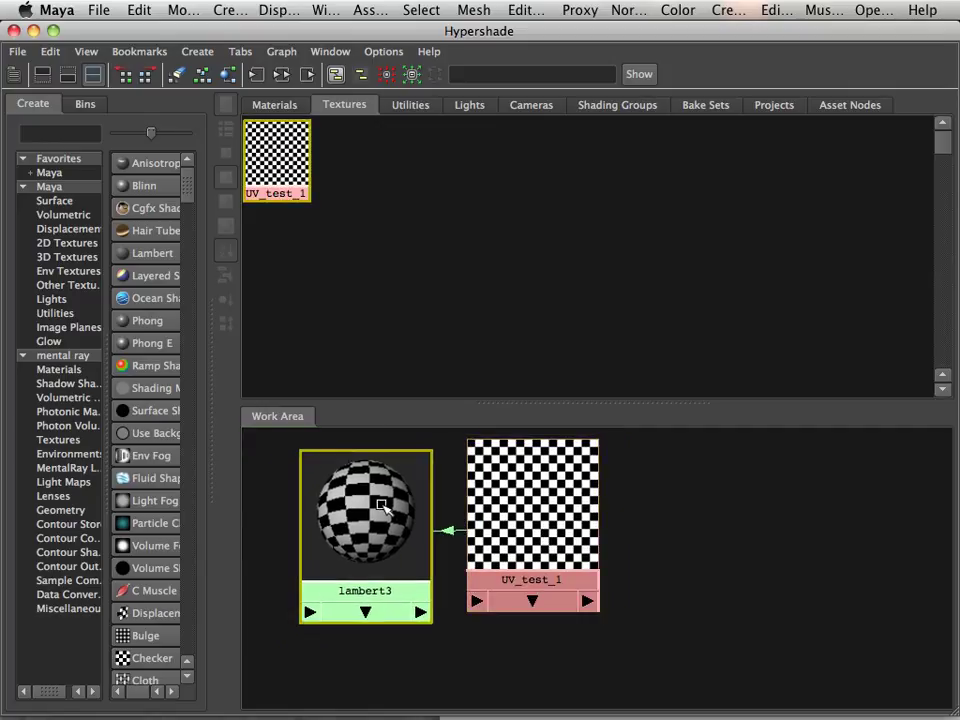
Open System Preferences from the Apple menu, then return to Maya's Hypershade.
click(22, 10)
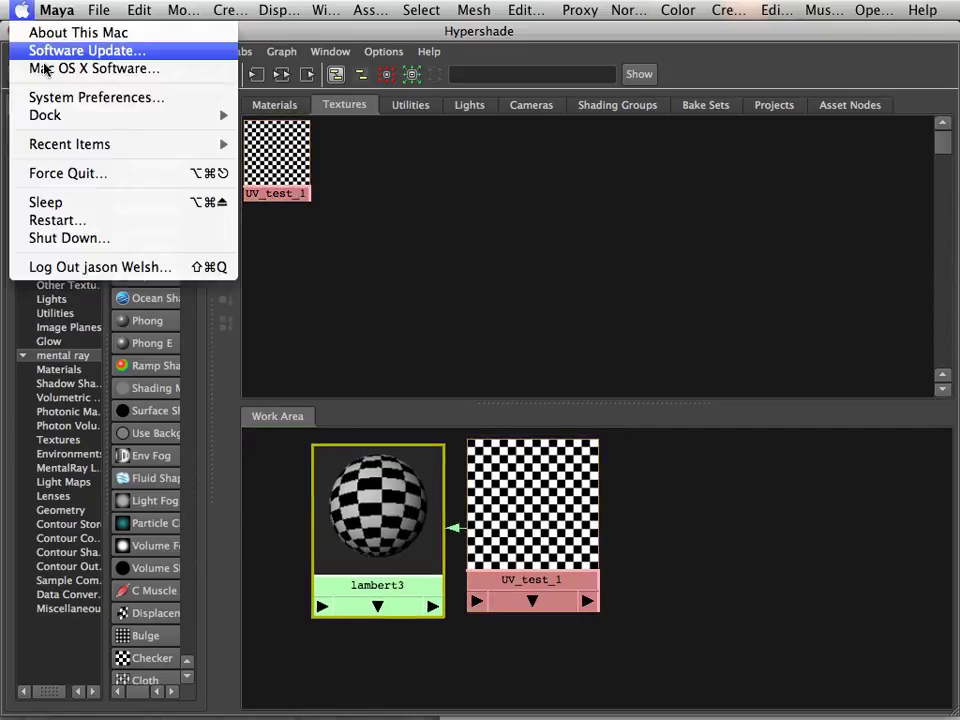
click(86, 100)
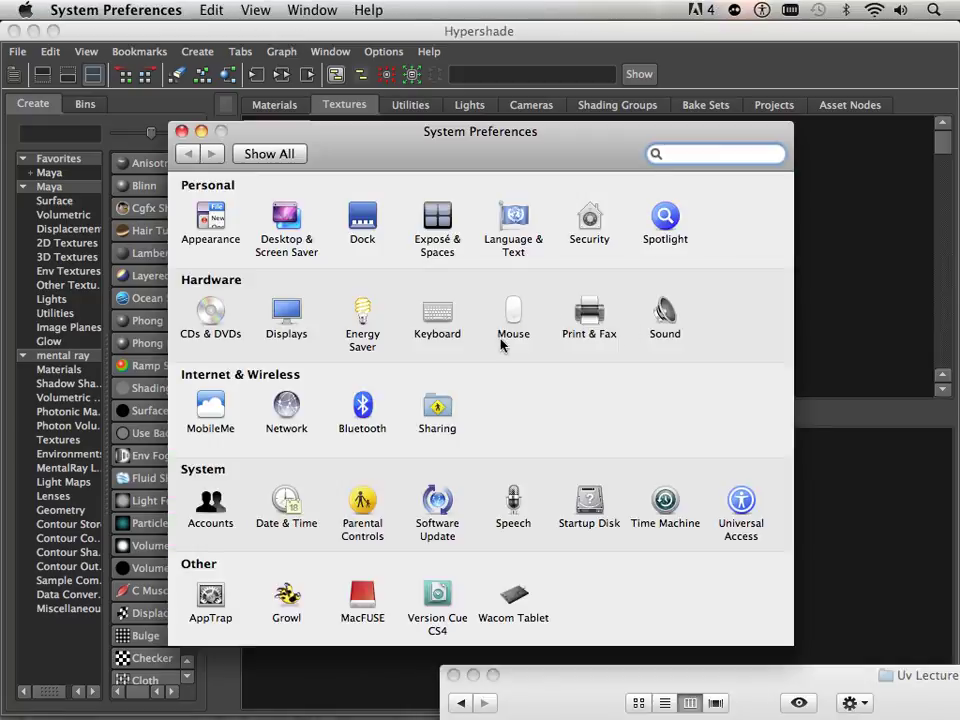
click(843, 229)
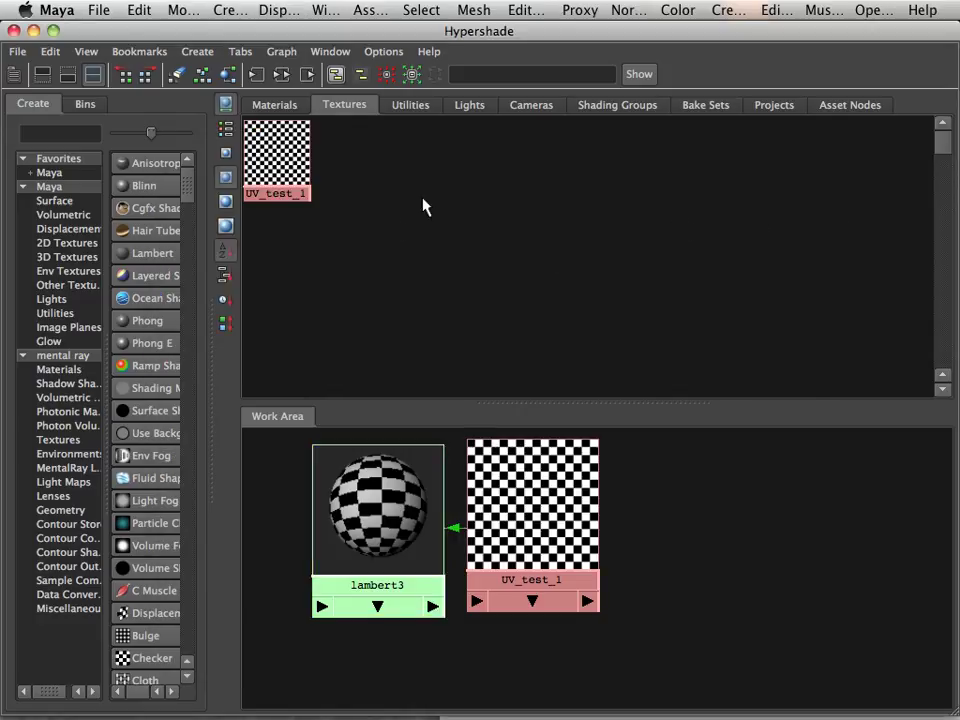
Spread the UV_test_1 and lambert3 nodes further right in the Hypershade work area.
click(270, 104)
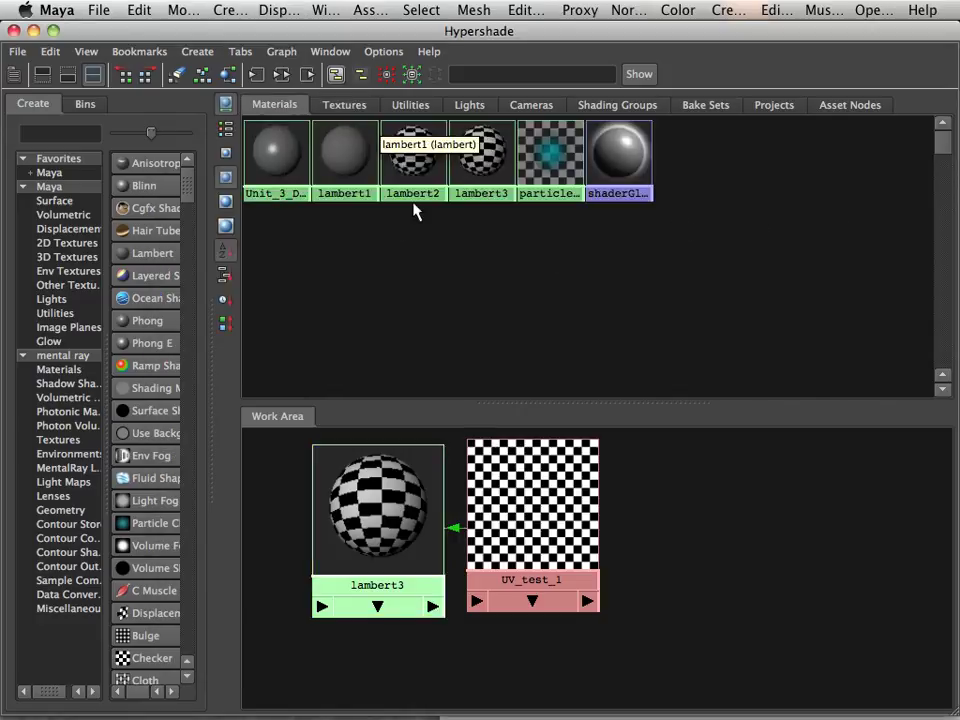
drag(530, 500, 635, 523)
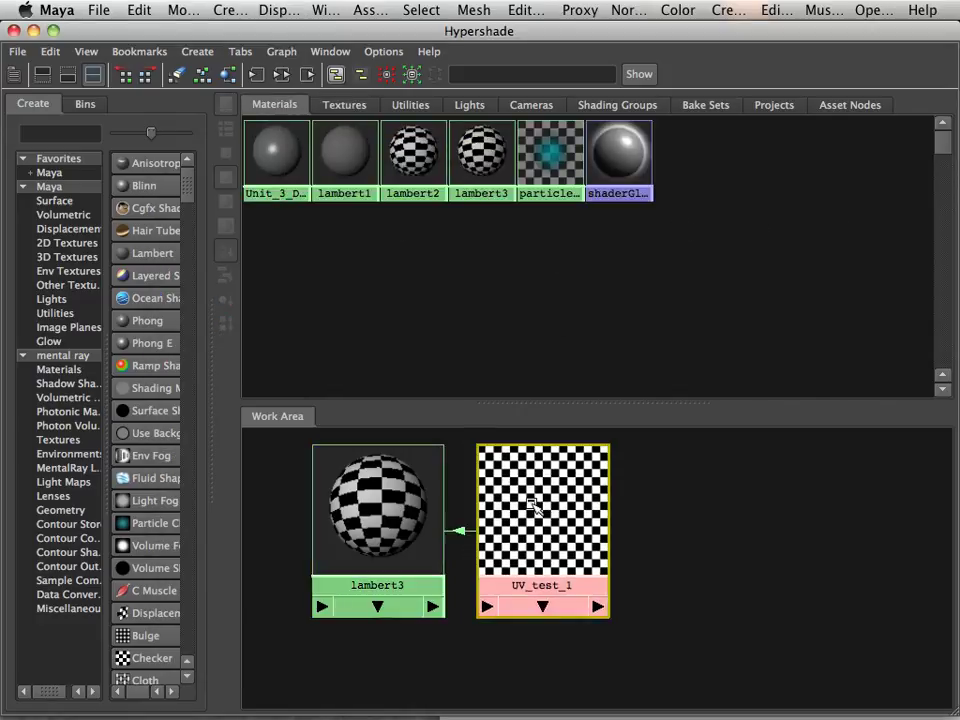
drag(393, 488, 466, 500)
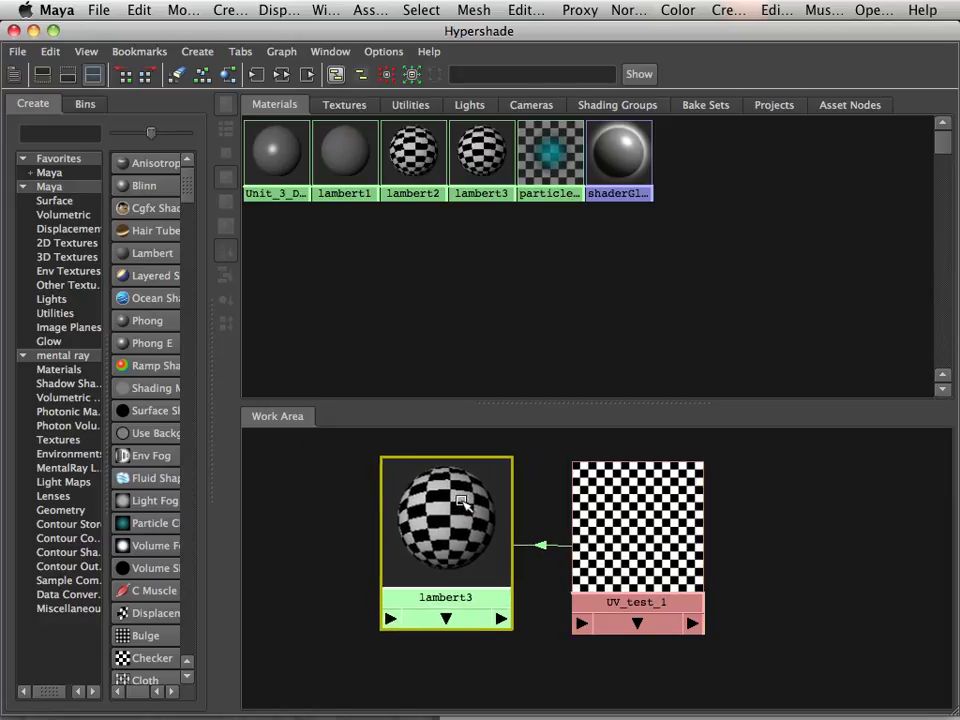
Close System Preferences and move the Hypershade right to uncover the viewport.
drag(105, 36, 59, 297)
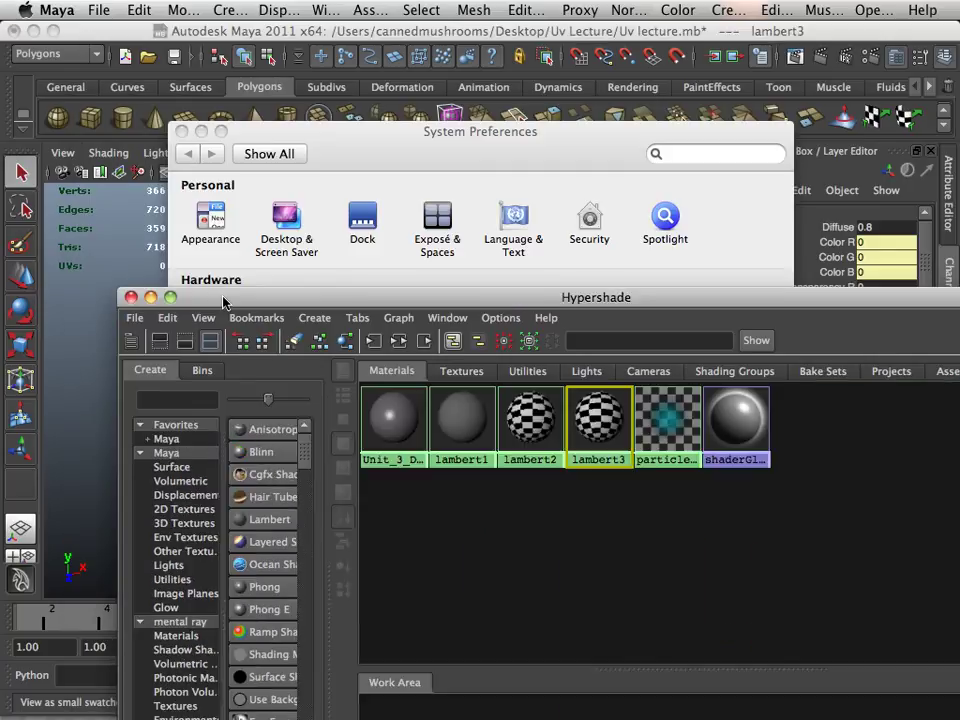
click(180, 132)
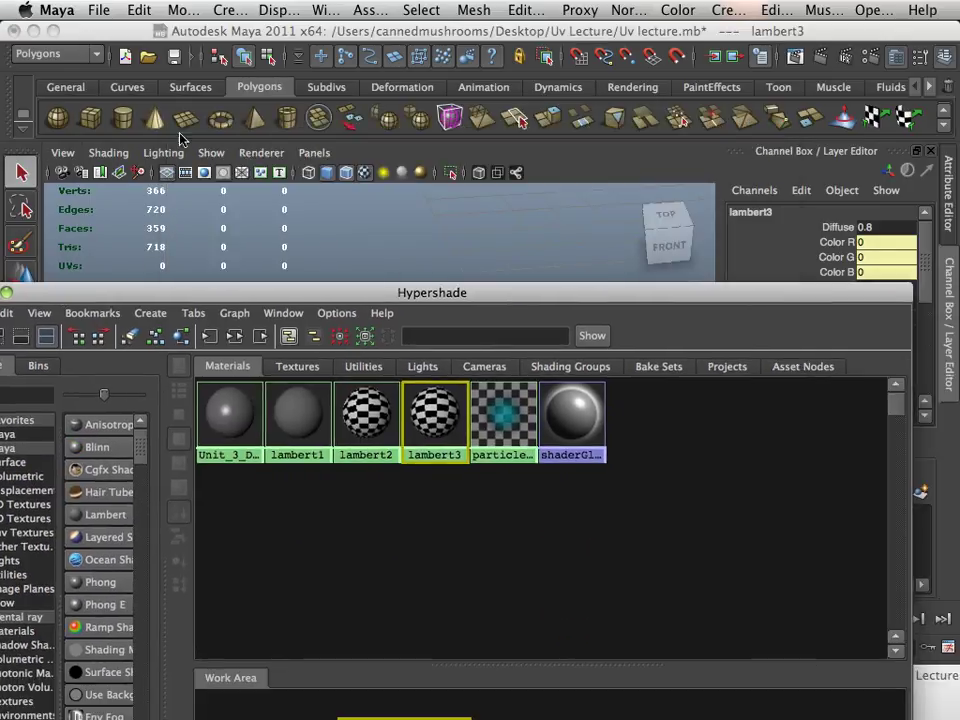
drag(118, 298, 531, 36)
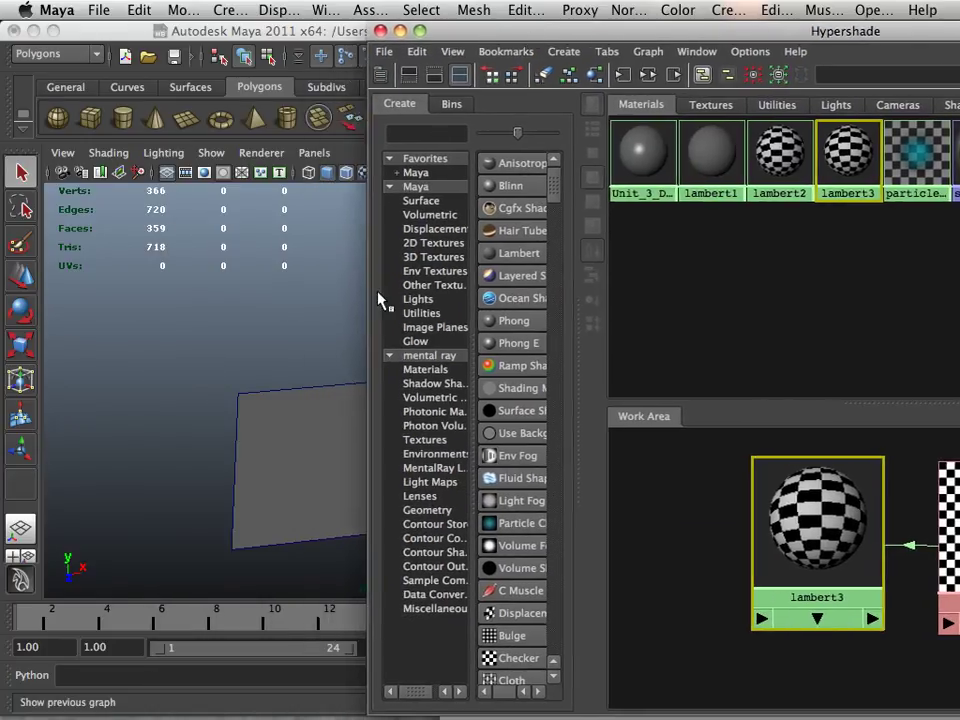
Orbit and pan the viewport to frame both the plane and the cube.
alt+right_drag(332, 315, 244, 326)
alt+drag(244, 326, 182, 311)
alt+middle_drag(182, 311, 226, 313)
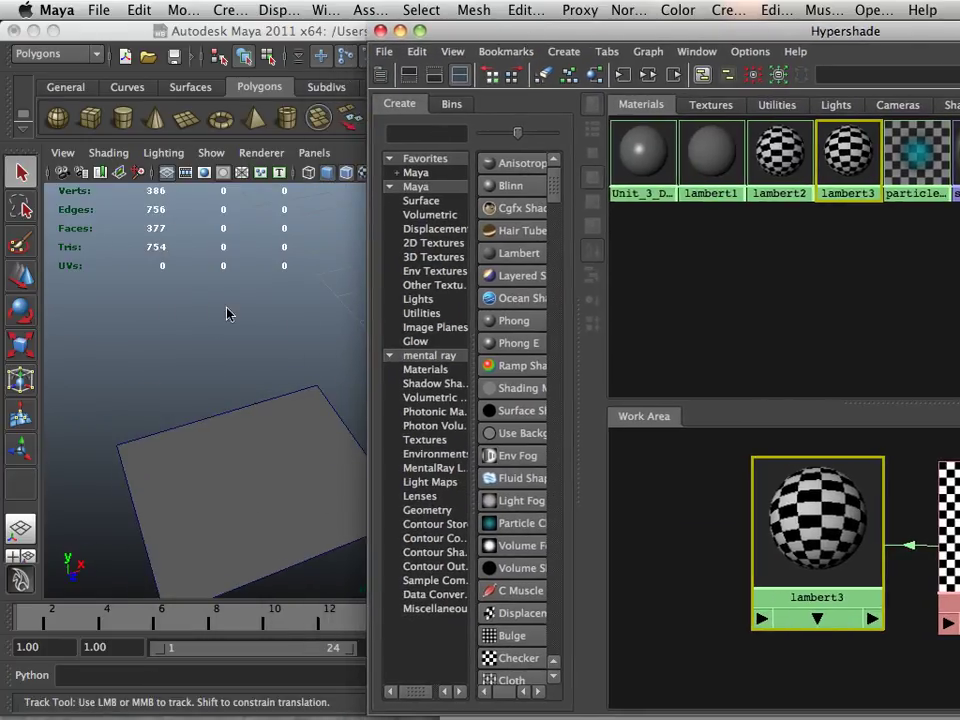
mouse_move(226, 313)
alt+mouse_down()
mouse_move(113, 285)
mouse_move(152, 293)
alt+mouse_up()
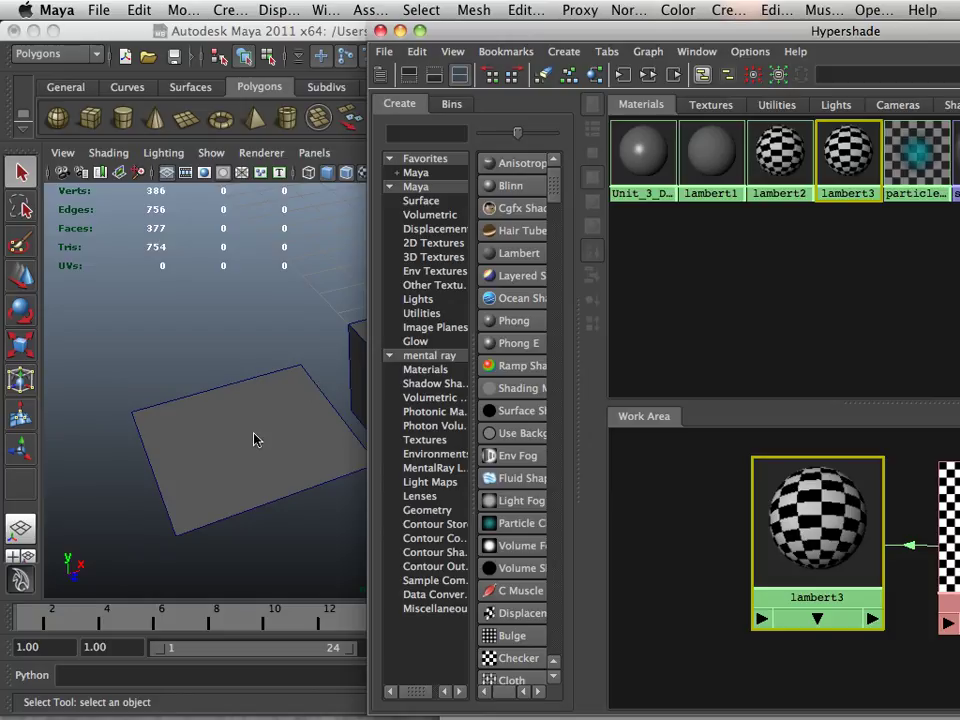
alt+middle_drag(253, 438, 193, 461)
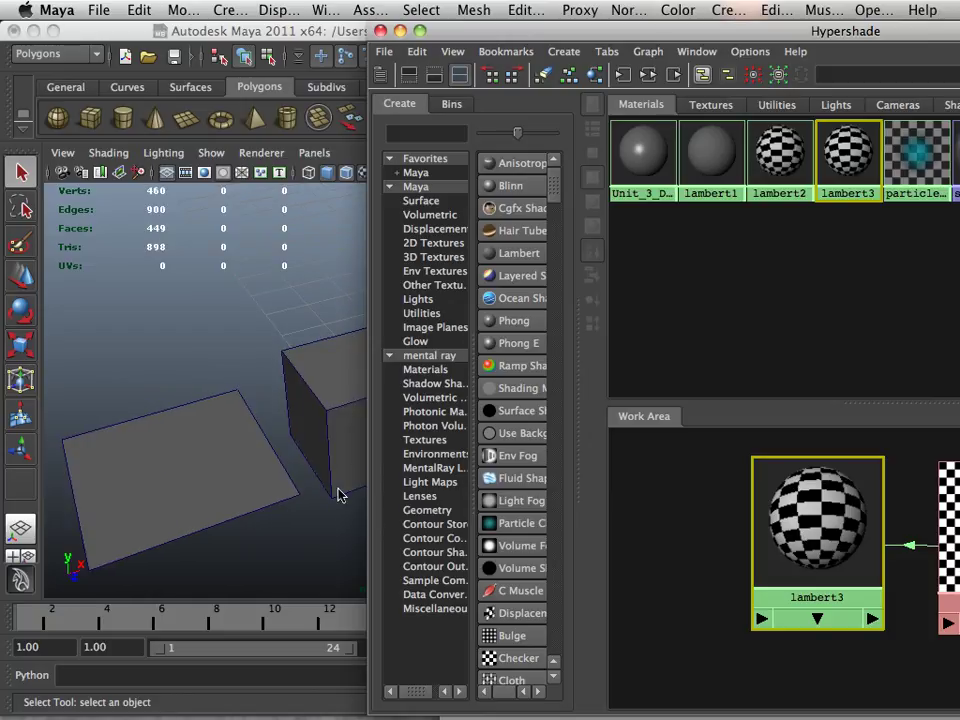